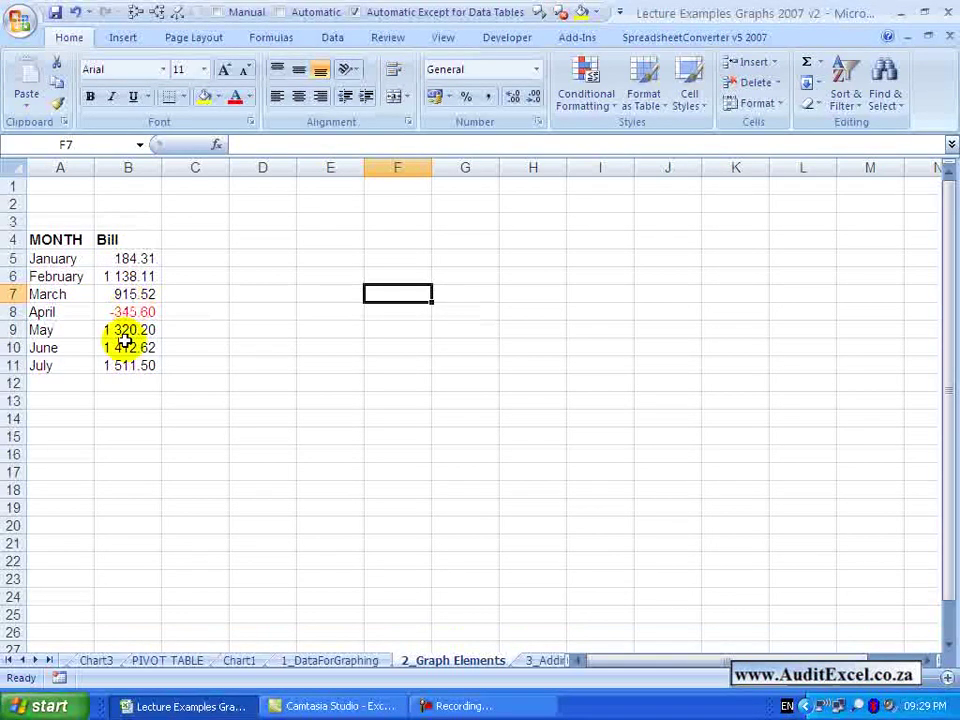
Select the MONTH and Bill table from A4 down to B11
{"action": "left_click", "coordinate": [73, 242]}
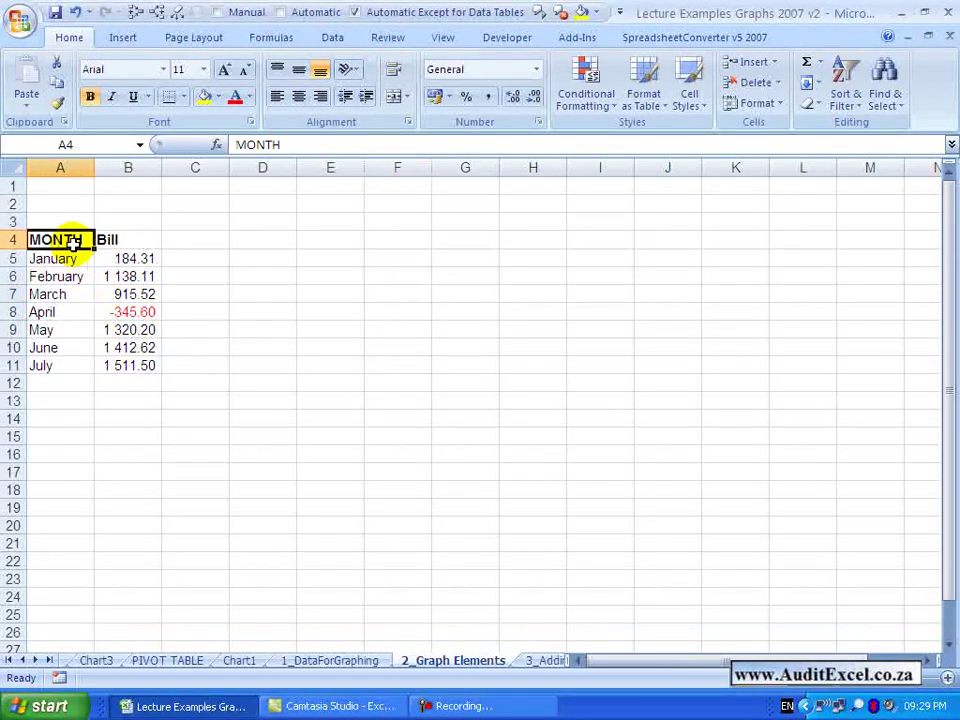
{"action": "key", "text": "shift+Right"}
{"action": "key", "text": "shift+Down"}
{"action": "key", "text": "shift+Down"}
{"action": "key", "text": "shift+Down"}
{"action": "key", "text": "shift+Down"}
{"action": "key", "text": "shift+Down"}
{"action": "key", "text": "shift+Down"}
{"action": "key", "text": "shift+Down"}
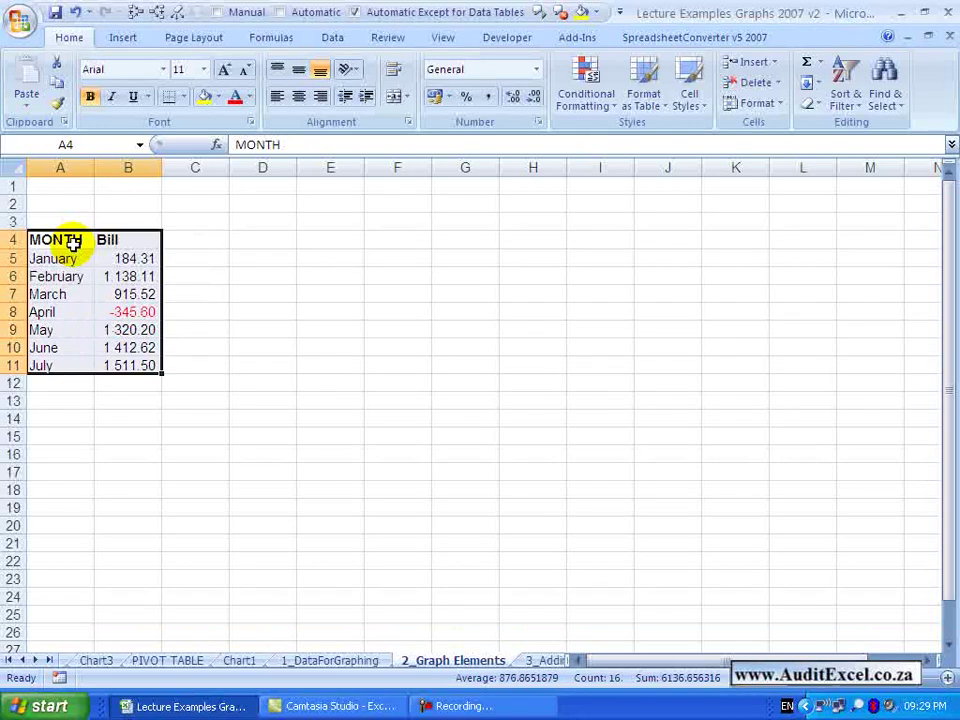
Insert a 2-D clustered column chart of the January–July bills
{"action": "left_click", "coordinate": [124, 38]}
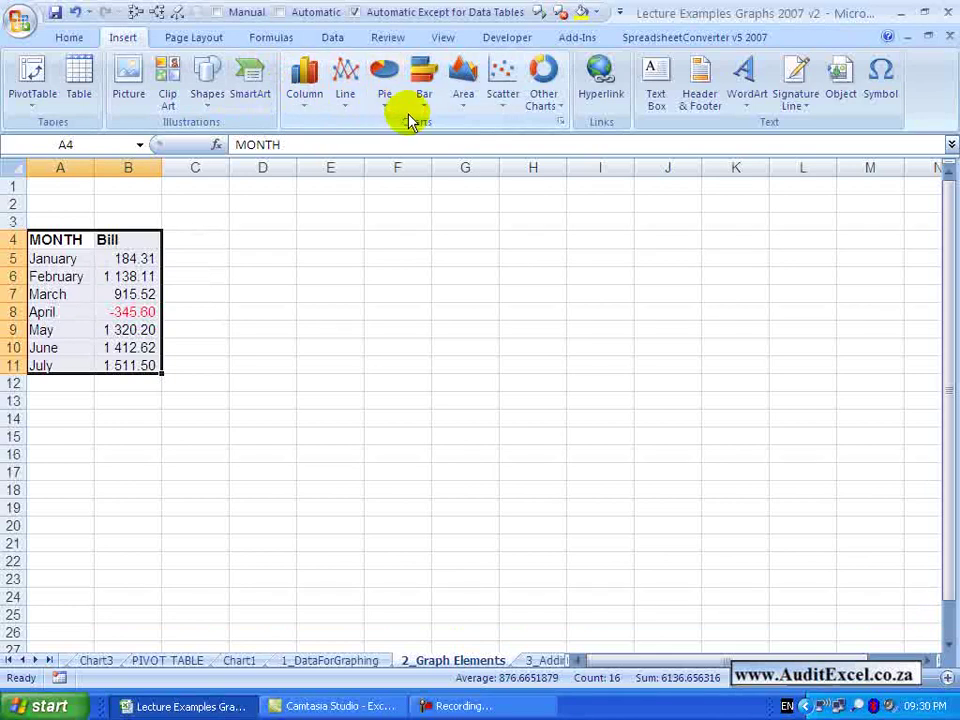
{"action": "left_click", "coordinate": [305, 95]}
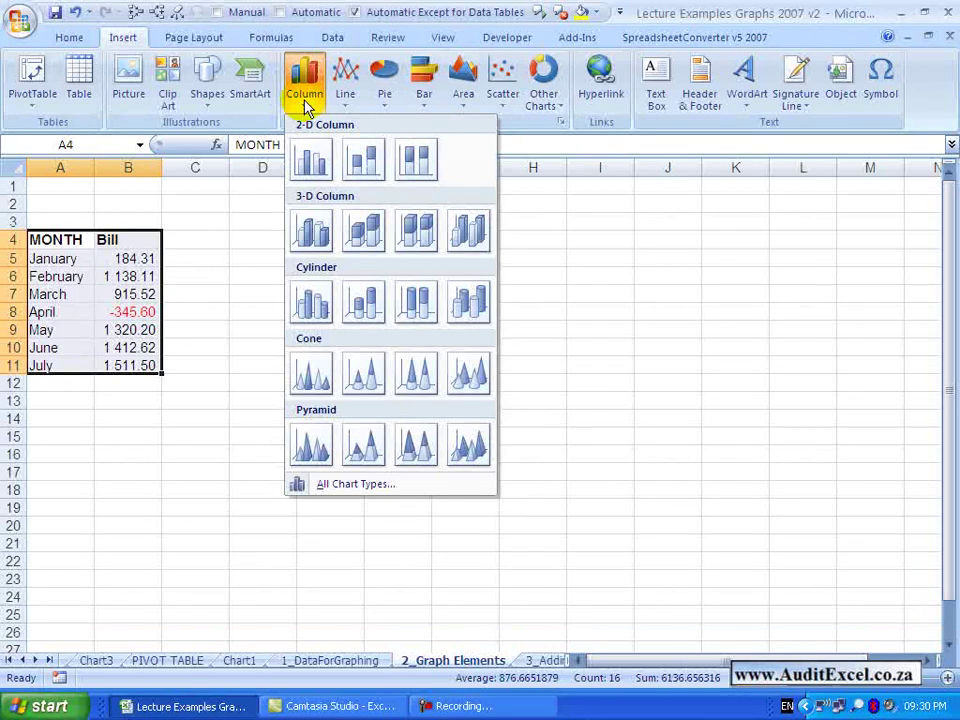
{"action": "left_click", "coordinate": [312, 163]}
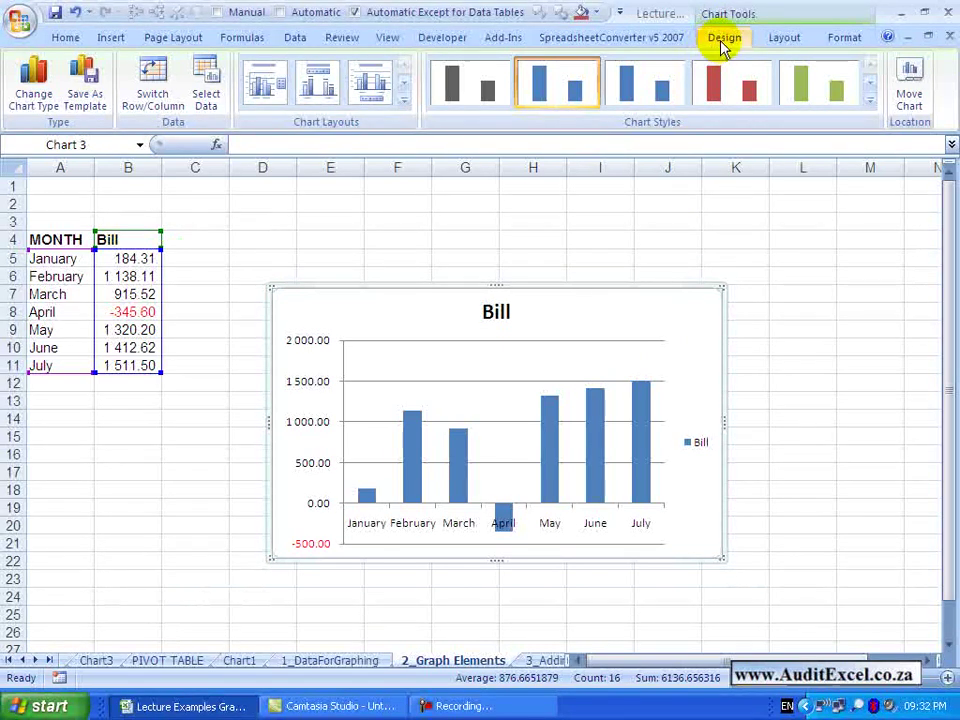
{"action": "left_click", "coordinate": [790, 38]}
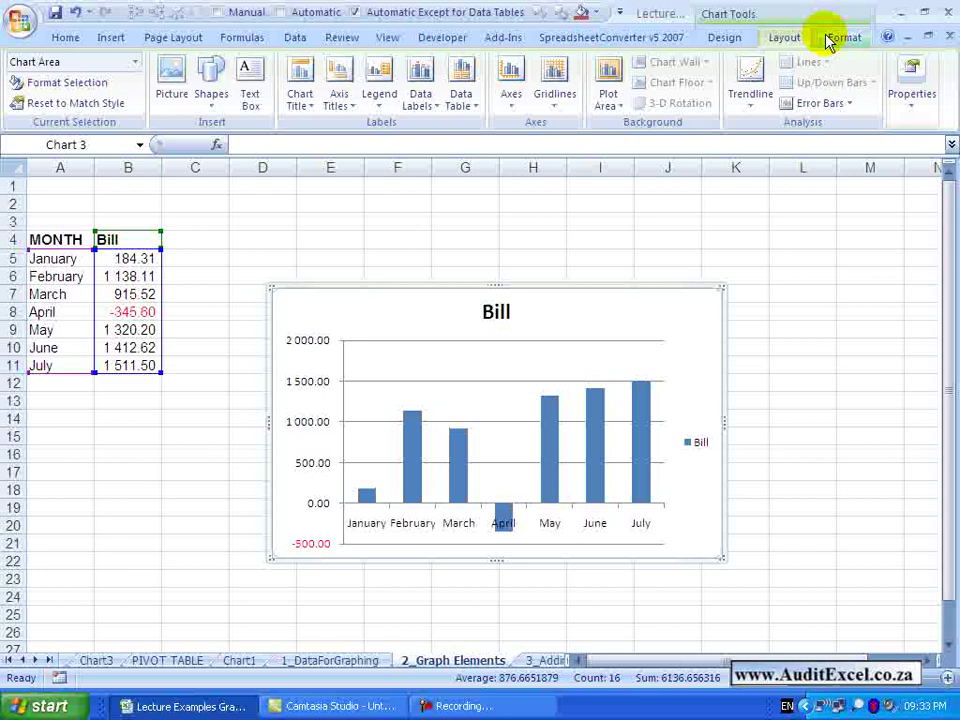
{"action": "left_click", "coordinate": [831, 40]}
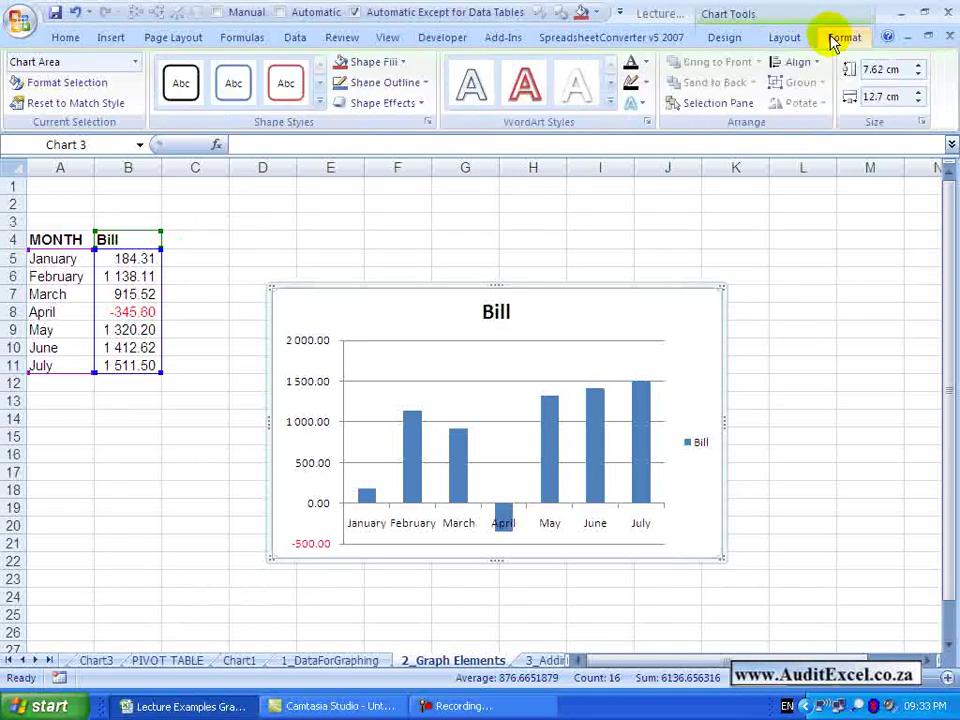
{"action": "left_click", "coordinate": [727, 40]}
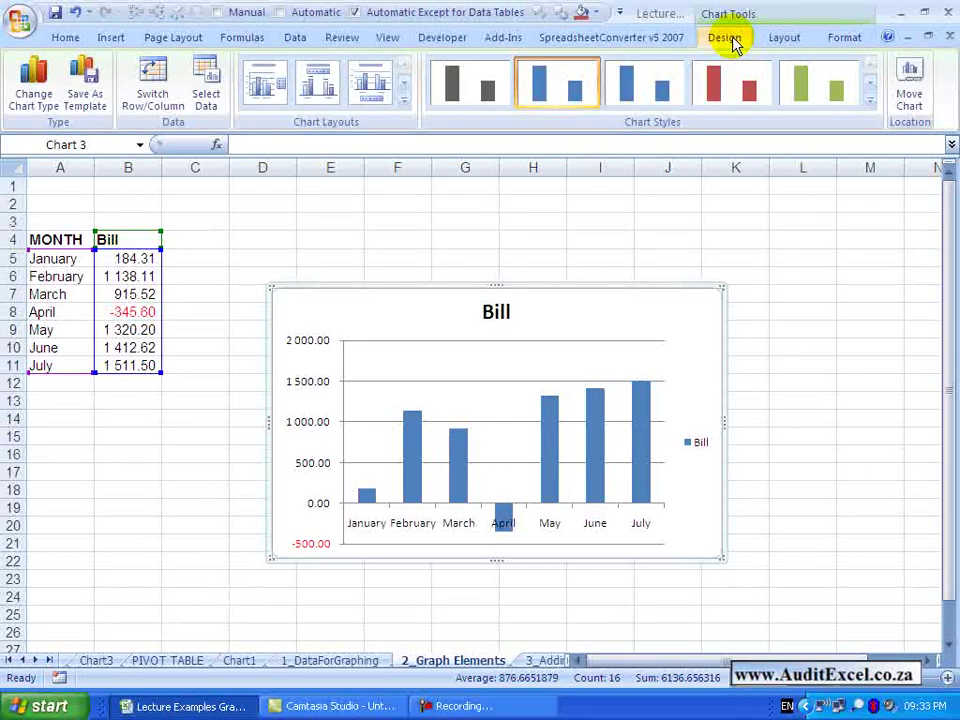
{"action": "left_click", "coordinate": [537, 217]}
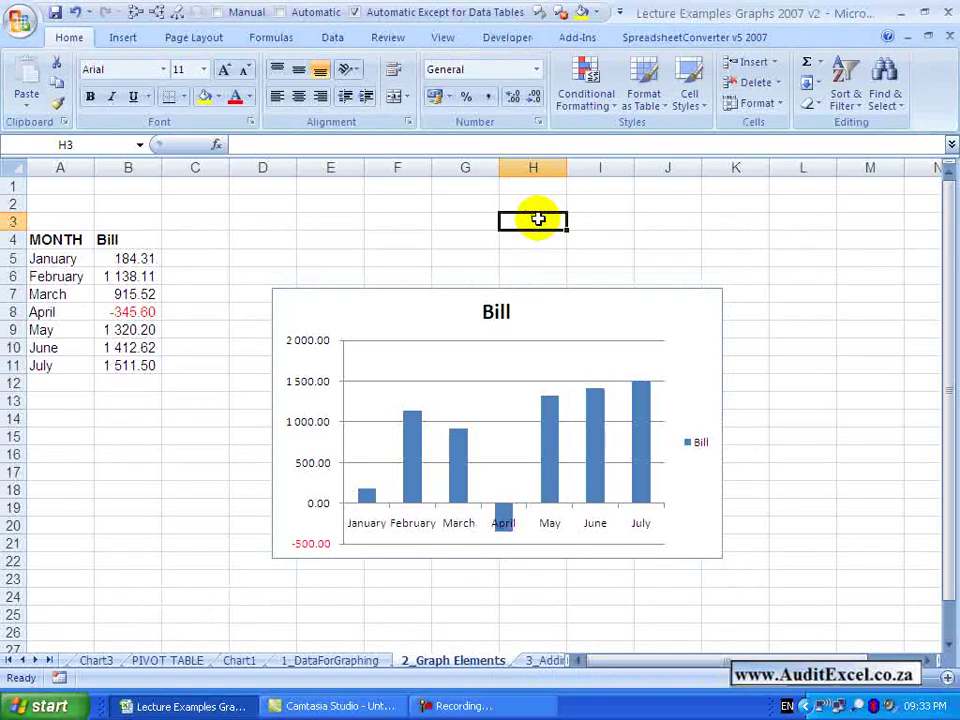
{"action": "left_click", "coordinate": [650, 300]}
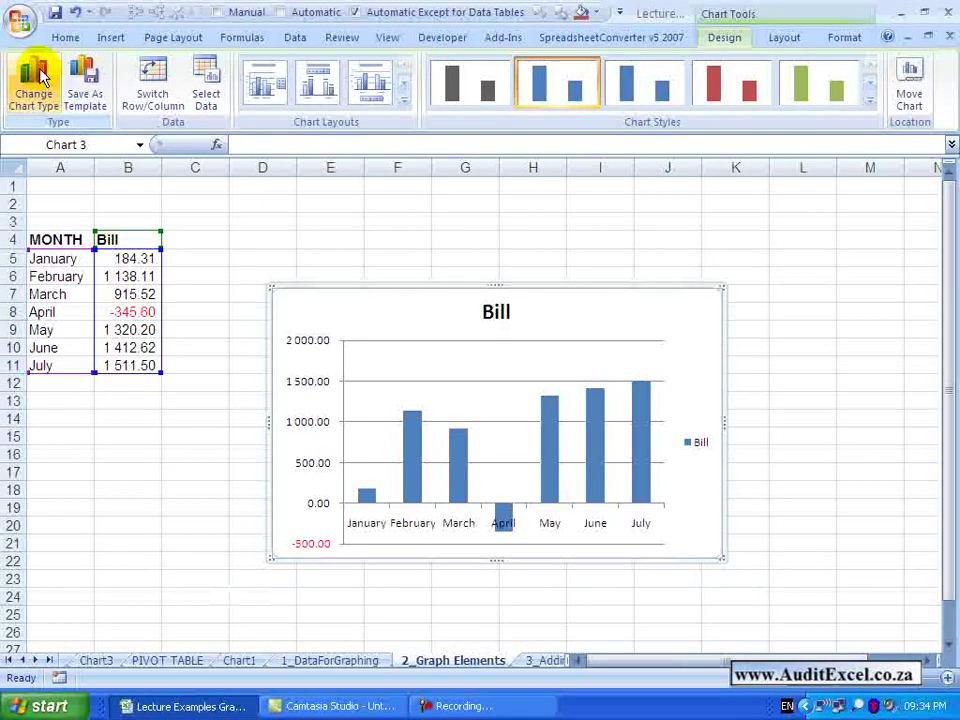
Change the Bill chart to a plain line chart, then reopen the chart type choices
{"action": "left_click", "coordinate": [37, 80]}
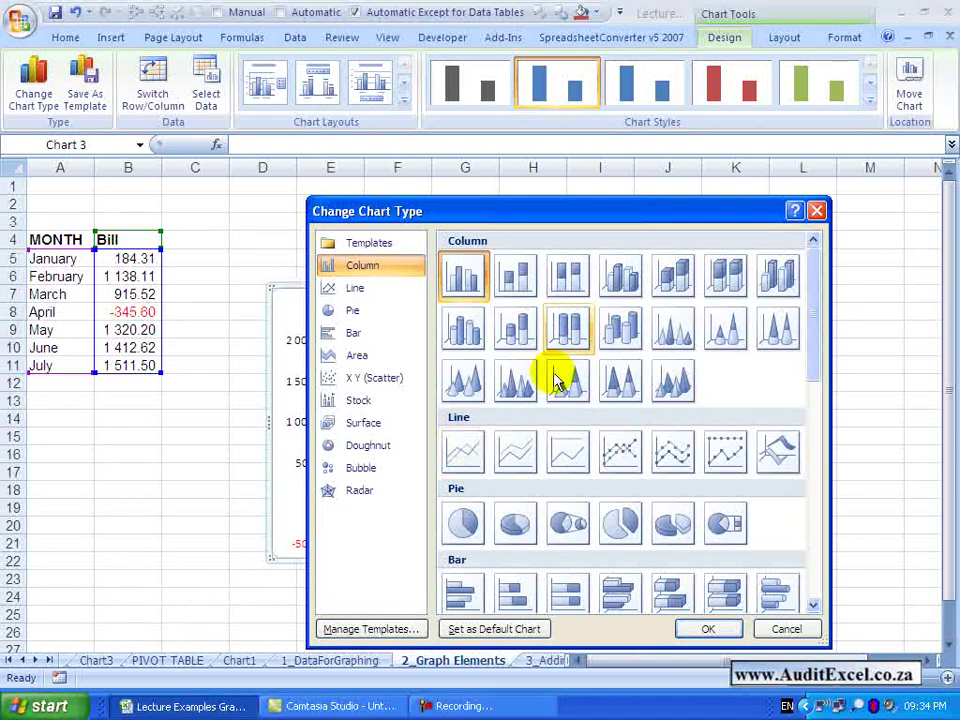
{"action": "left_click_drag", "start_coordinate": [546, 213], "coordinate": [649, 158]}
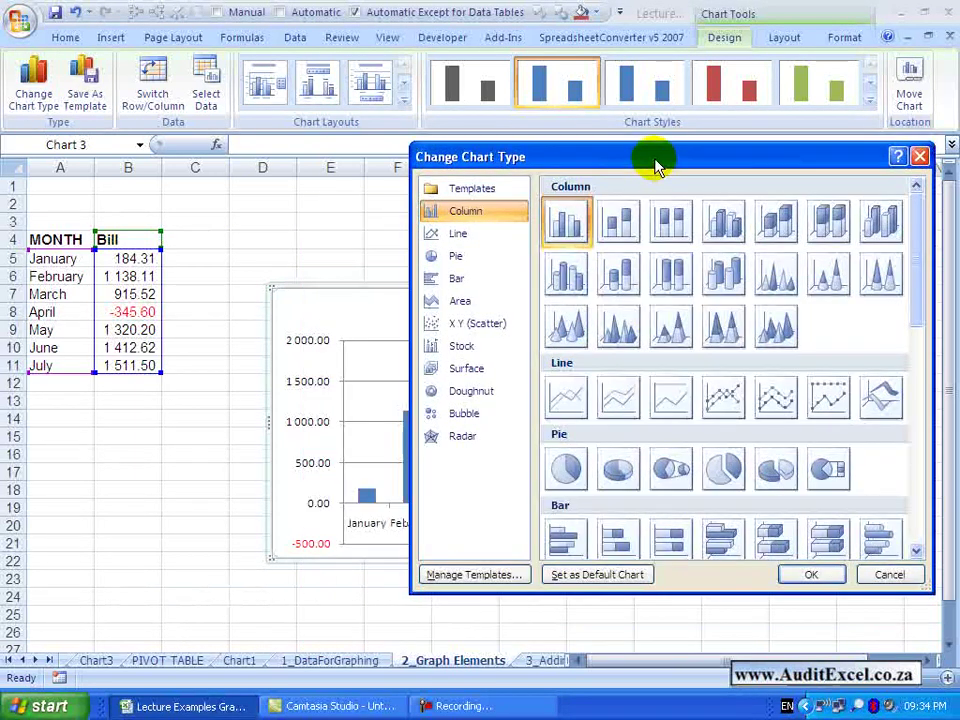
{"action": "left_click", "coordinate": [567, 398]}
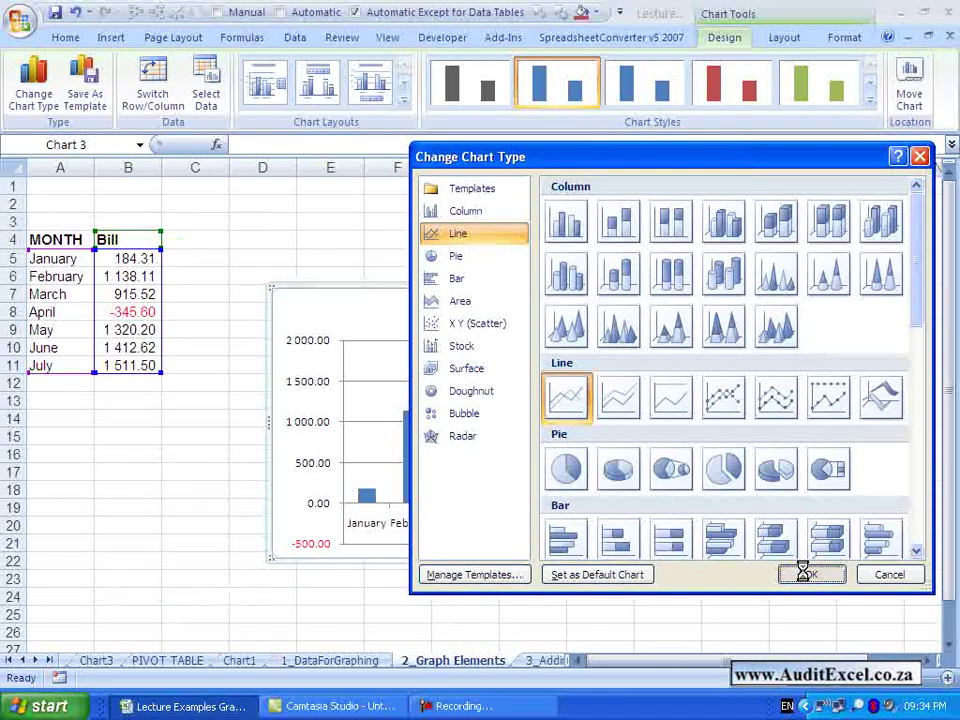
{"action": "left_click", "coordinate": [800, 573]}
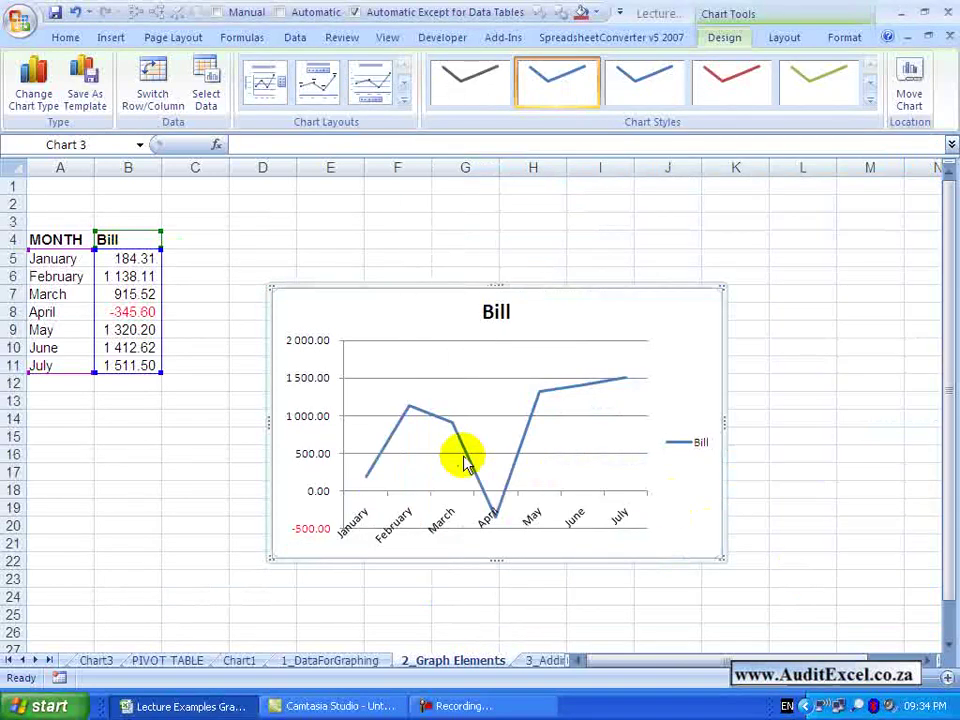
{"action": "left_click", "coordinate": [35, 100]}
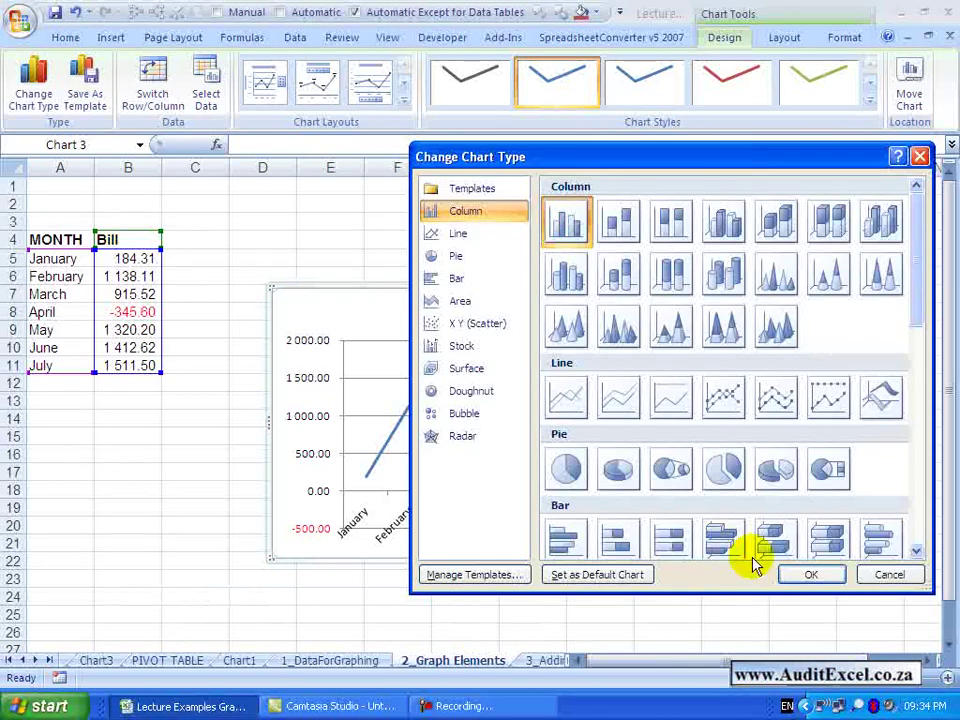
Confirm Clustered Column so the Bill chart returns to columns
{"action": "left_click", "coordinate": [797, 578]}
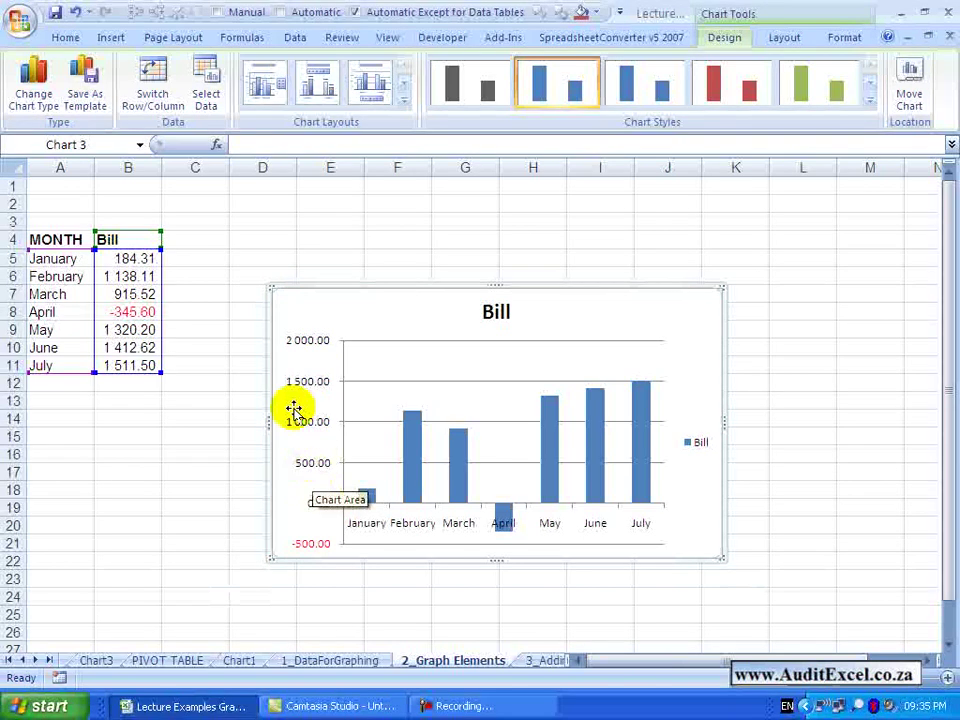
{"action": "left_click", "coordinate": [152, 89]}
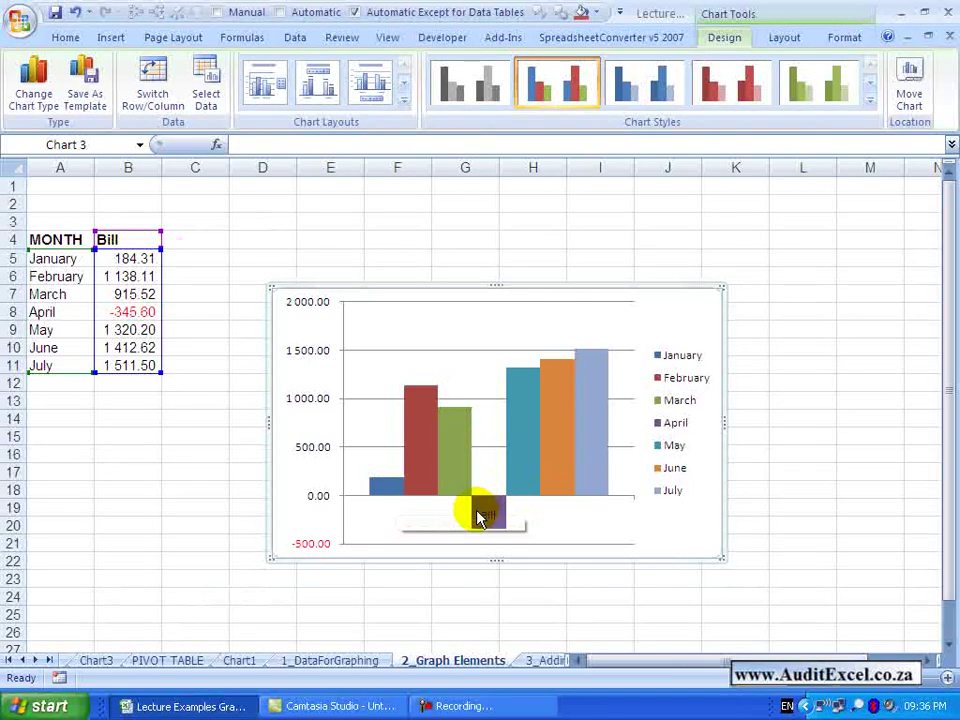
{"action": "mouse_move", "coordinate": [488, 512]}
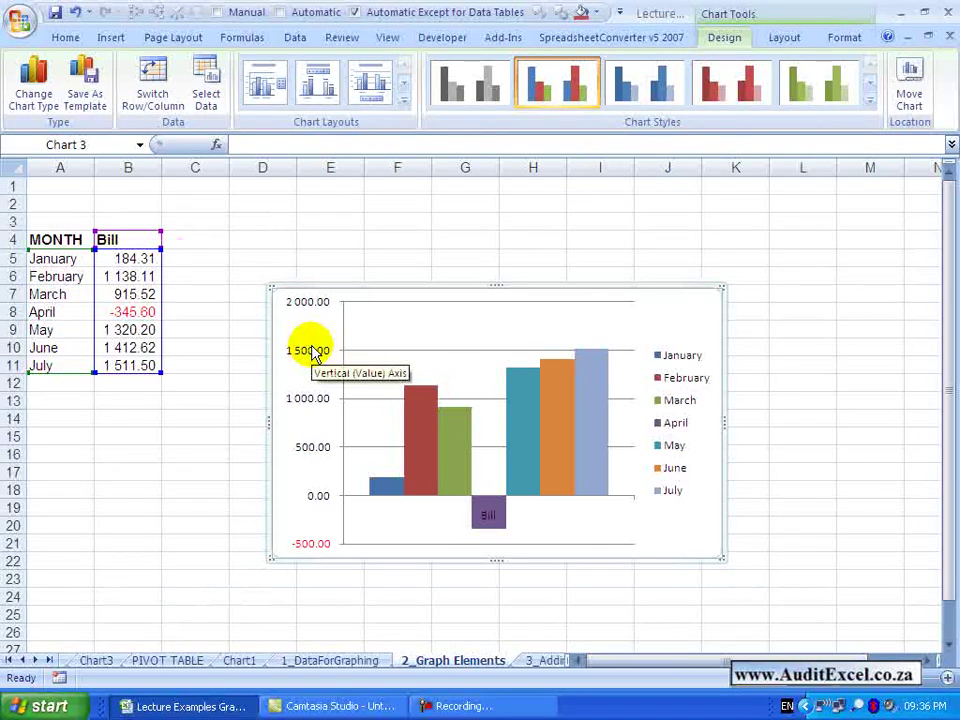
{"action": "left_click", "coordinate": [152, 92]}
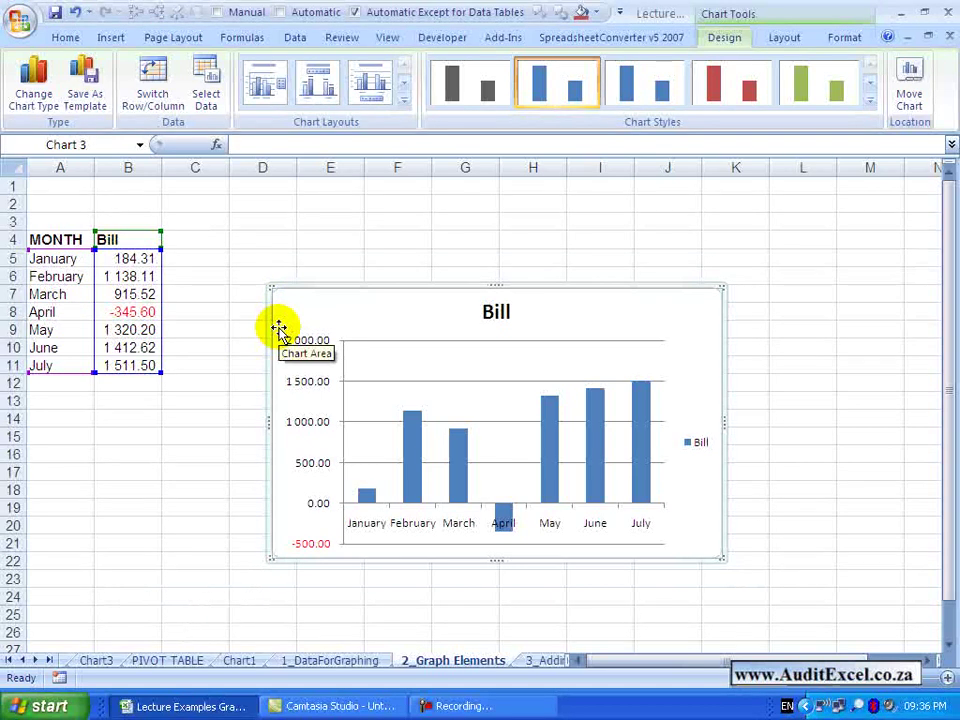
Inspect the Bill series and its value cells in Select Data, cancelling without changes
{"action": "left_click", "coordinate": [208, 96]}
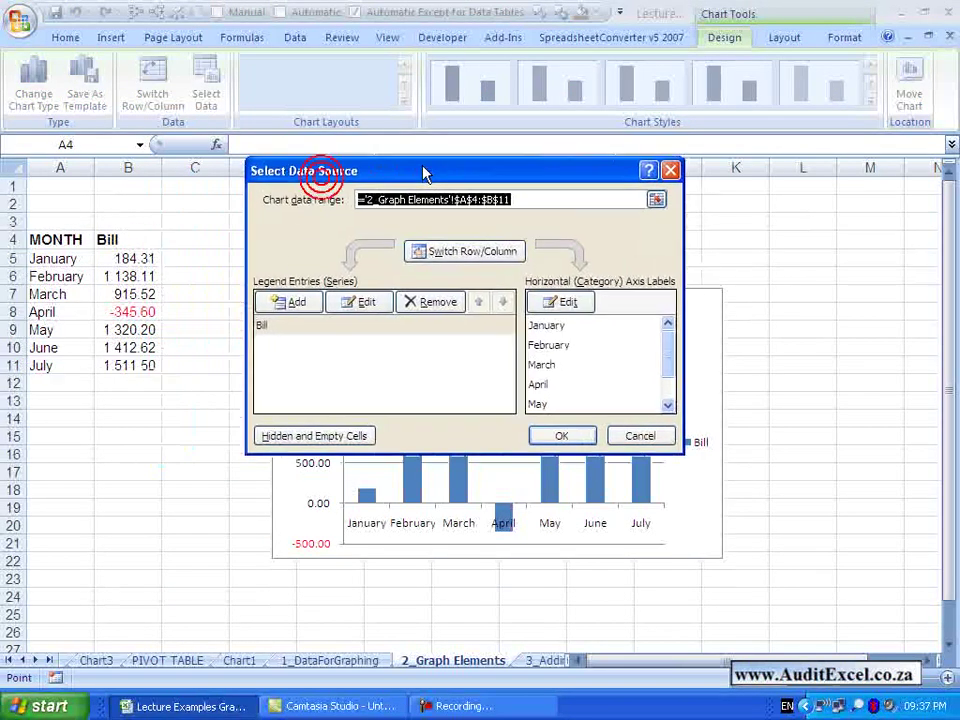
{"action": "mouse_move", "coordinate": [423, 173]}
{"action": "left_mouse_down"}
{"action": "mouse_move", "coordinate": [429, 158]}
{"action": "mouse_move", "coordinate": [450, 168]}
{"action": "mouse_move", "coordinate": [439, 171]}
{"action": "left_mouse_up"}
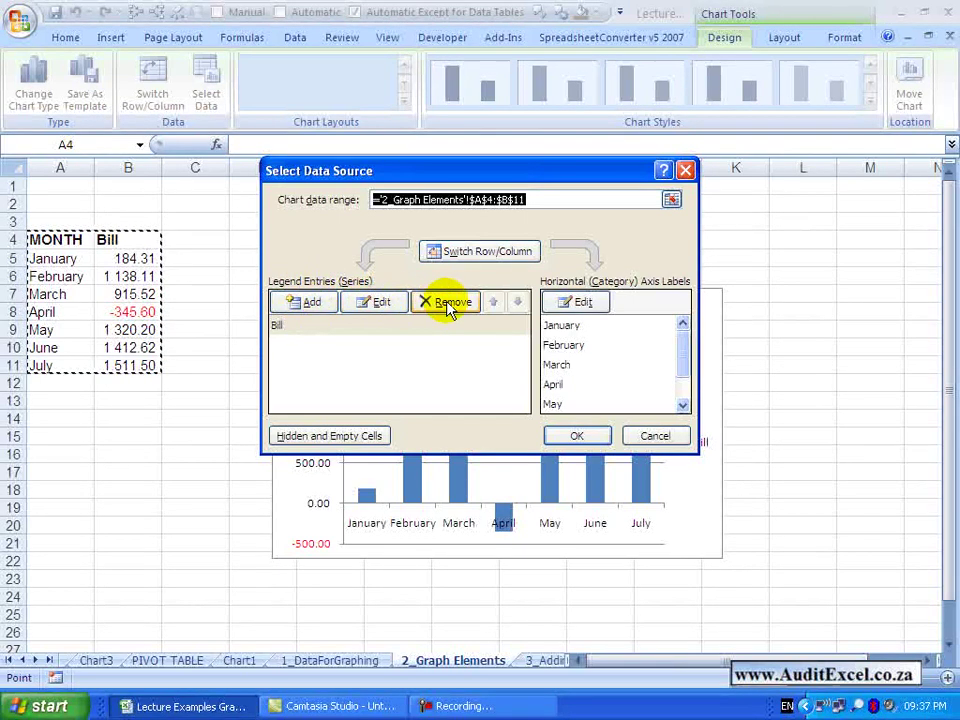
{"action": "left_click", "coordinate": [296, 326]}
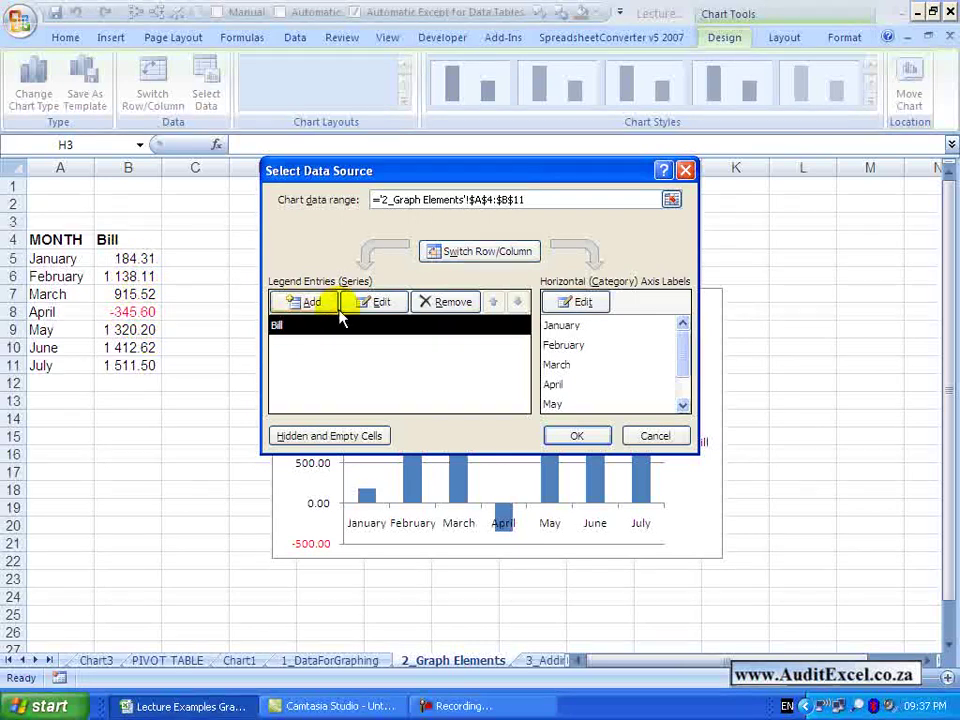
{"action": "left_click", "coordinate": [372, 304]}
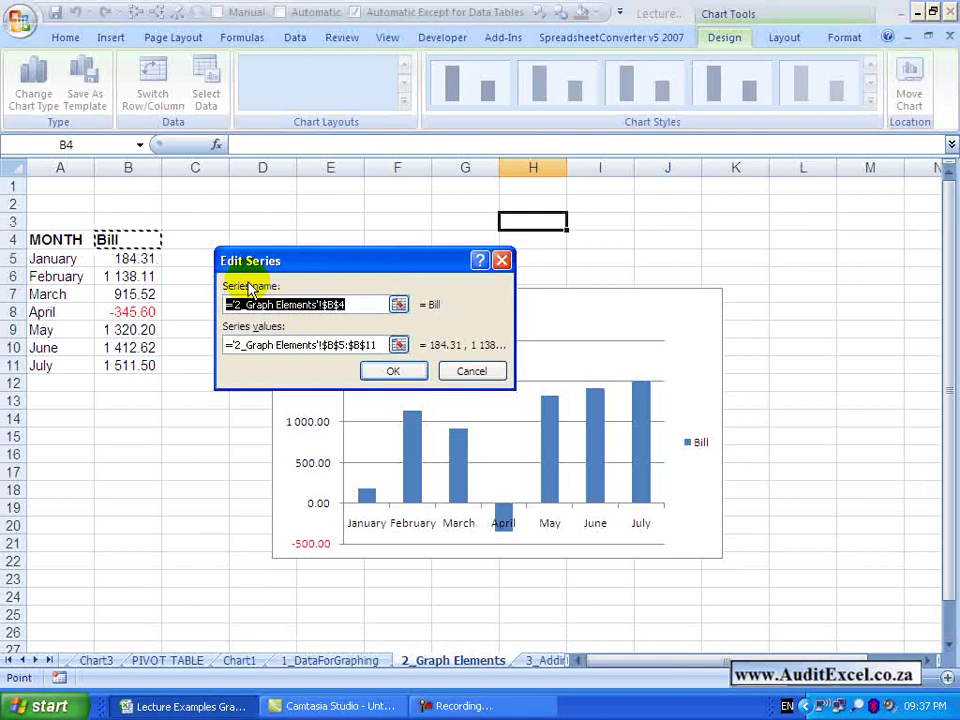
{"action": "left_click", "coordinate": [255, 345]}
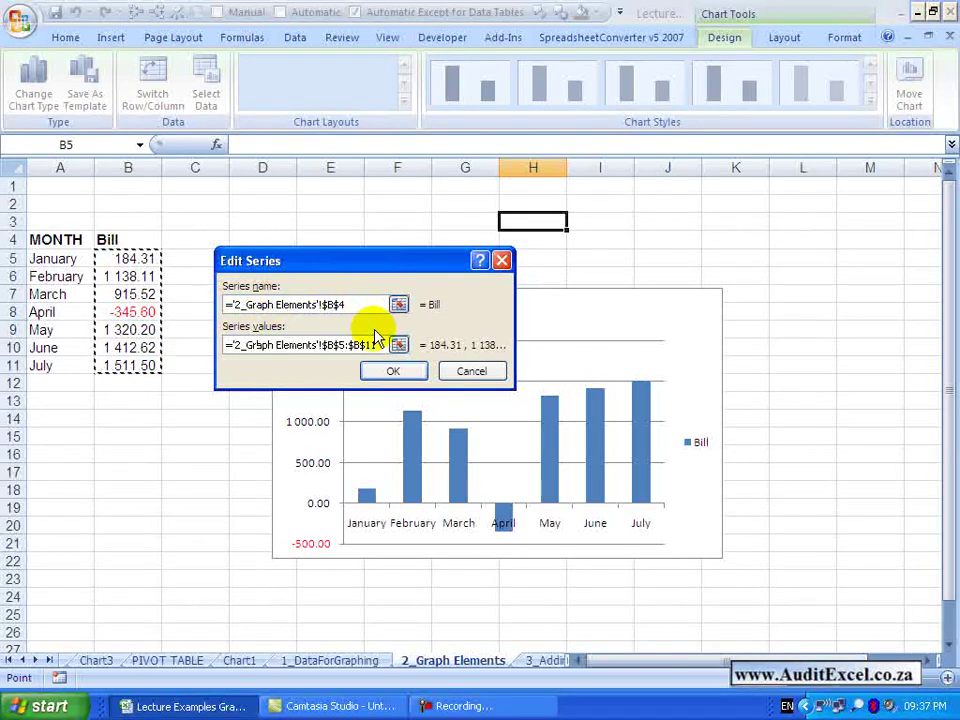
{"action": "left_click", "coordinate": [452, 372]}
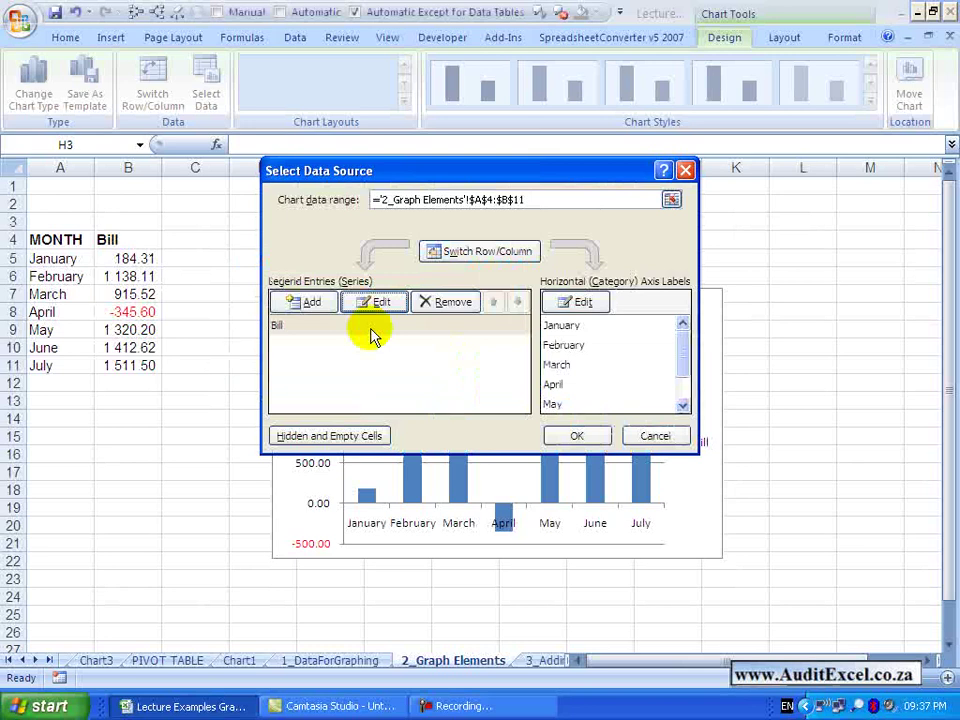
{"action": "left_click", "coordinate": [300, 302]}
{"action": "left_click", "coordinate": [251, 302]}
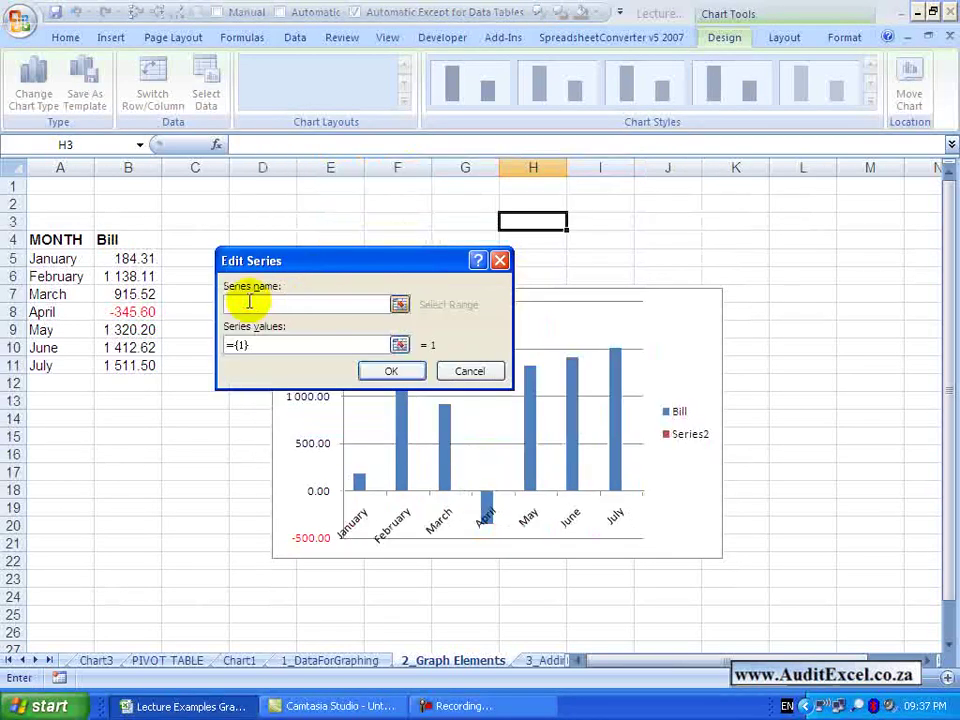
{"action": "left_click", "coordinate": [458, 374]}
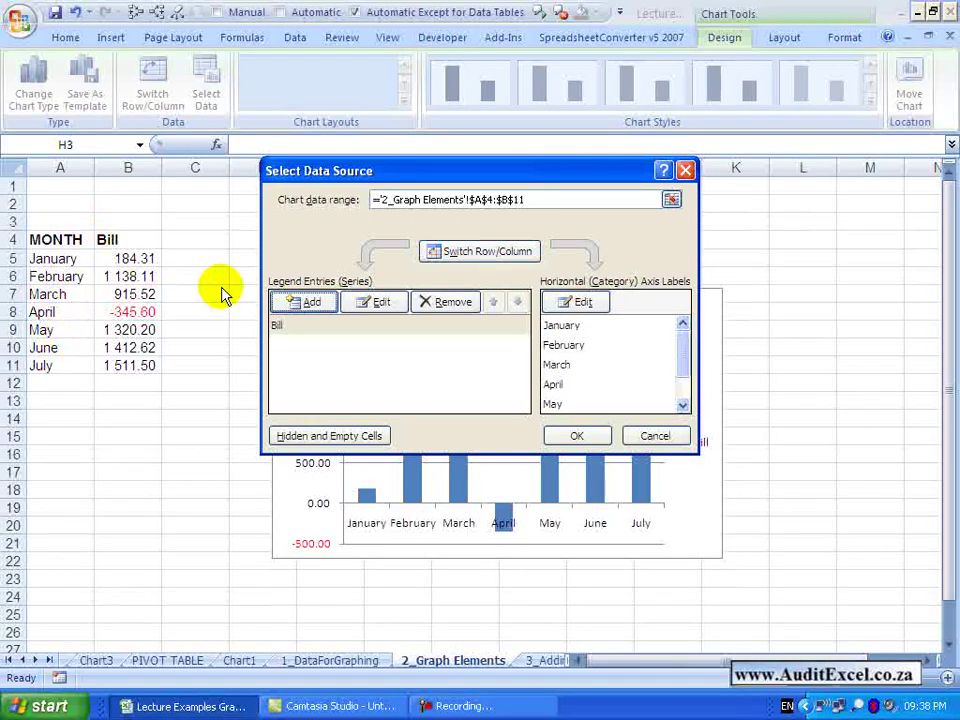
{"action": "left_click", "coordinate": [583, 303]}
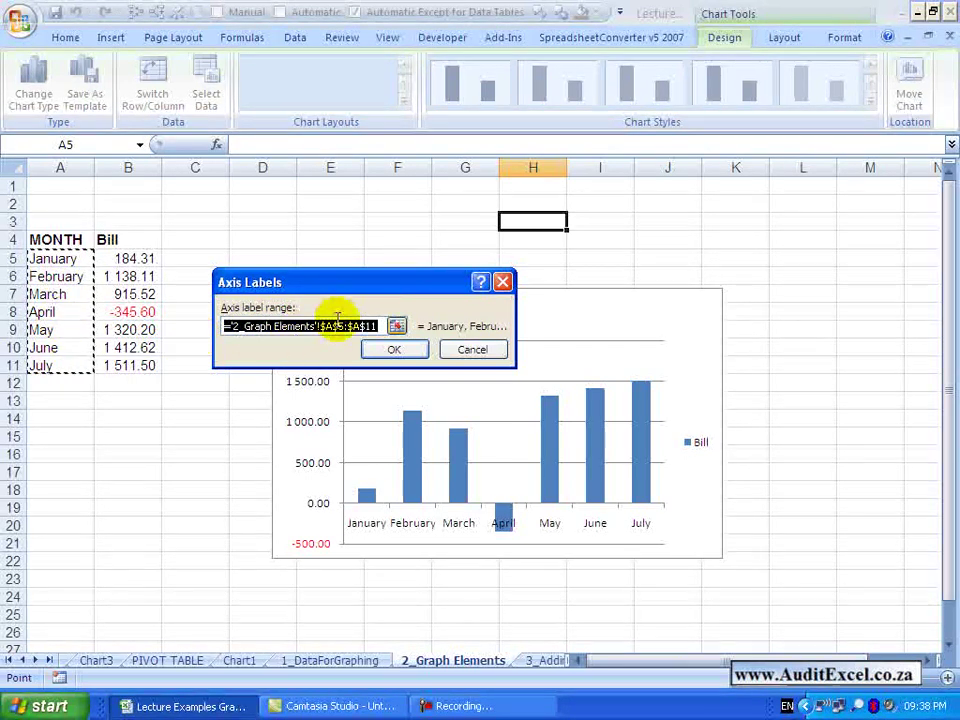
{"action": "left_click", "coordinate": [461, 350]}
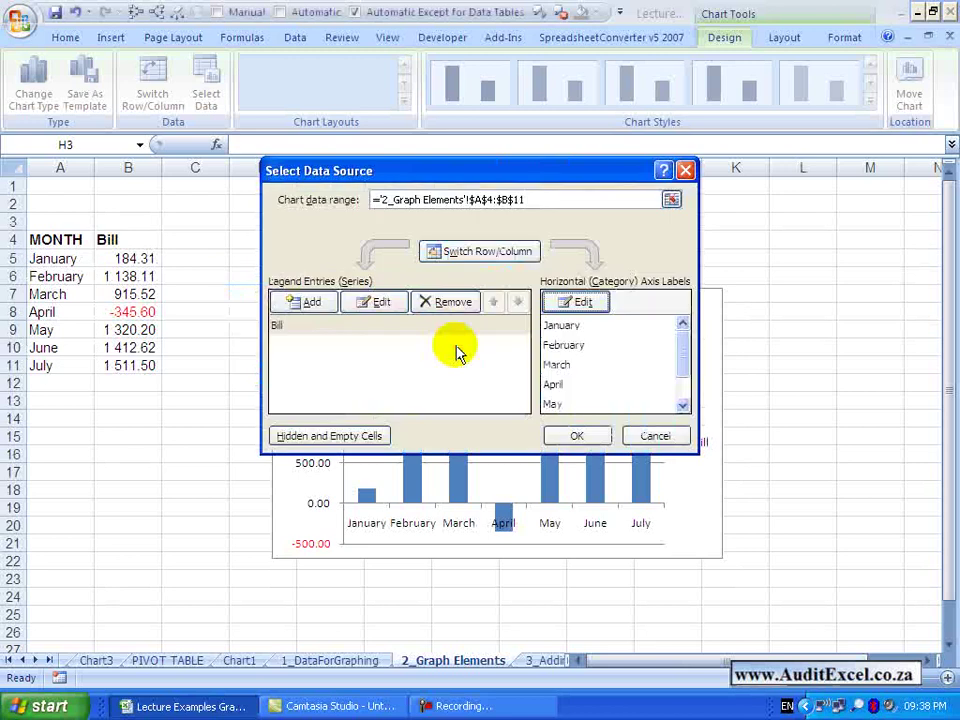
{"action": "left_click", "coordinate": [575, 325]}
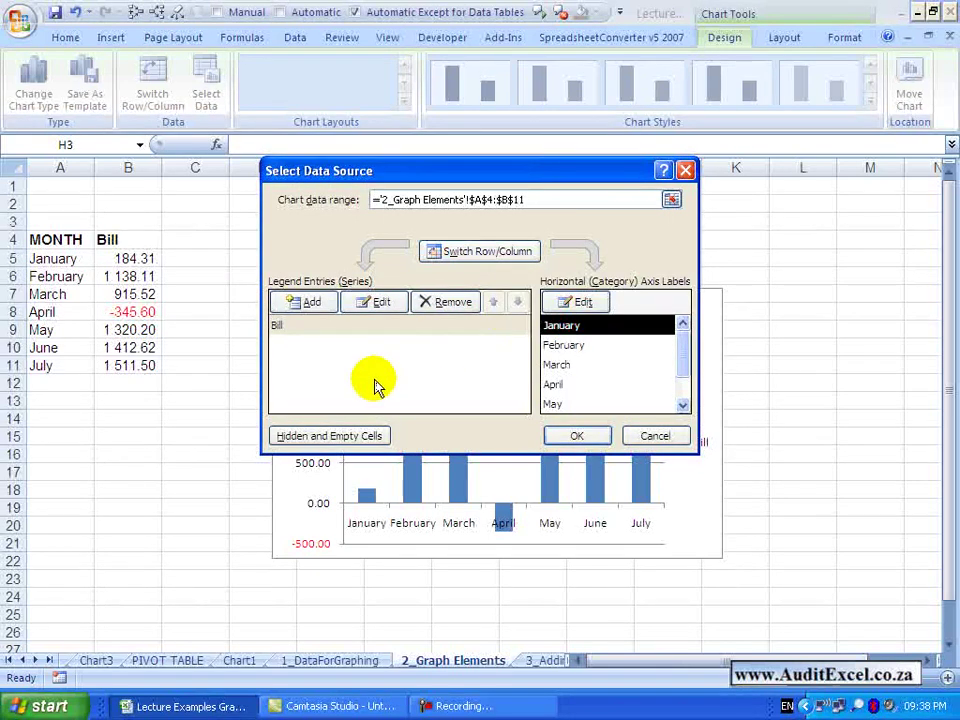
{"action": "left_click", "coordinate": [322, 437]}
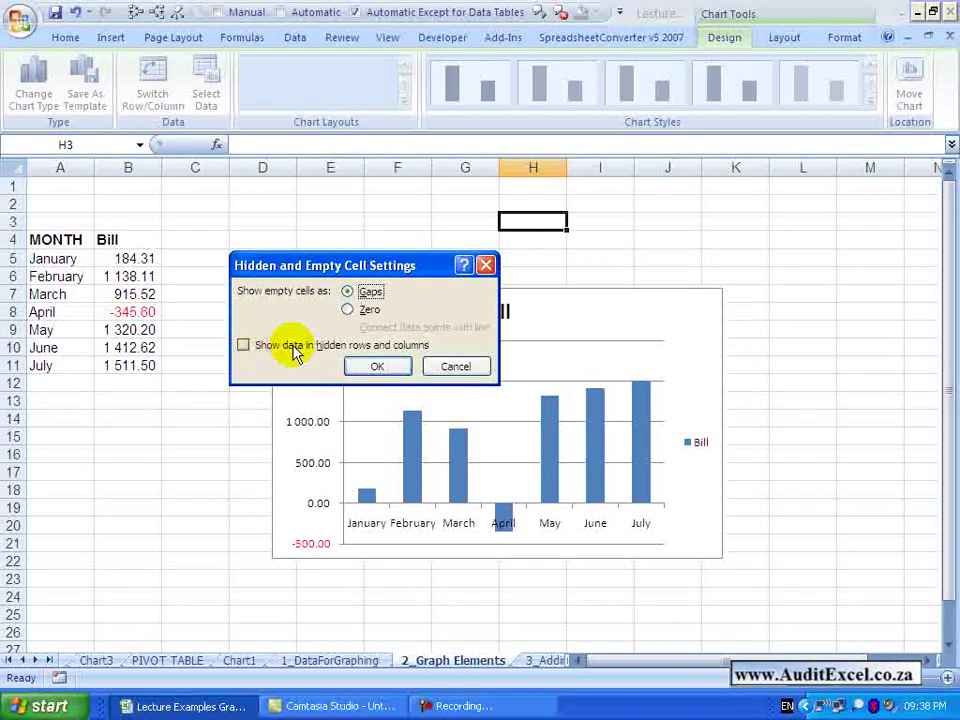
{"action": "left_click", "coordinate": [352, 366]}
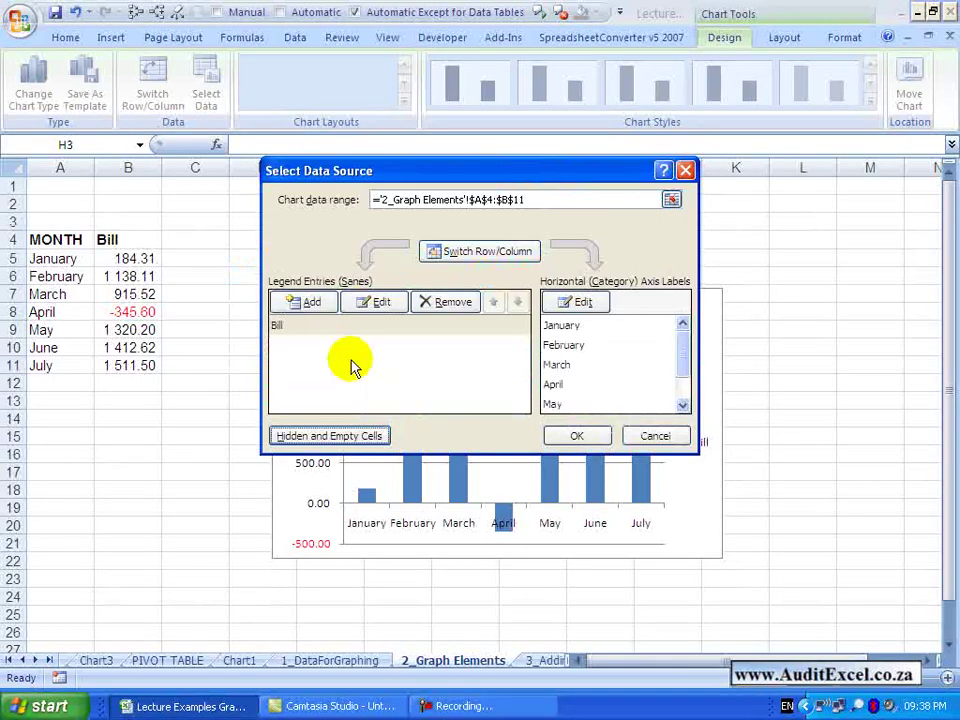
Close the data source settings and apply a layout with axis title and data table
{"action": "left_click", "coordinate": [578, 437]}
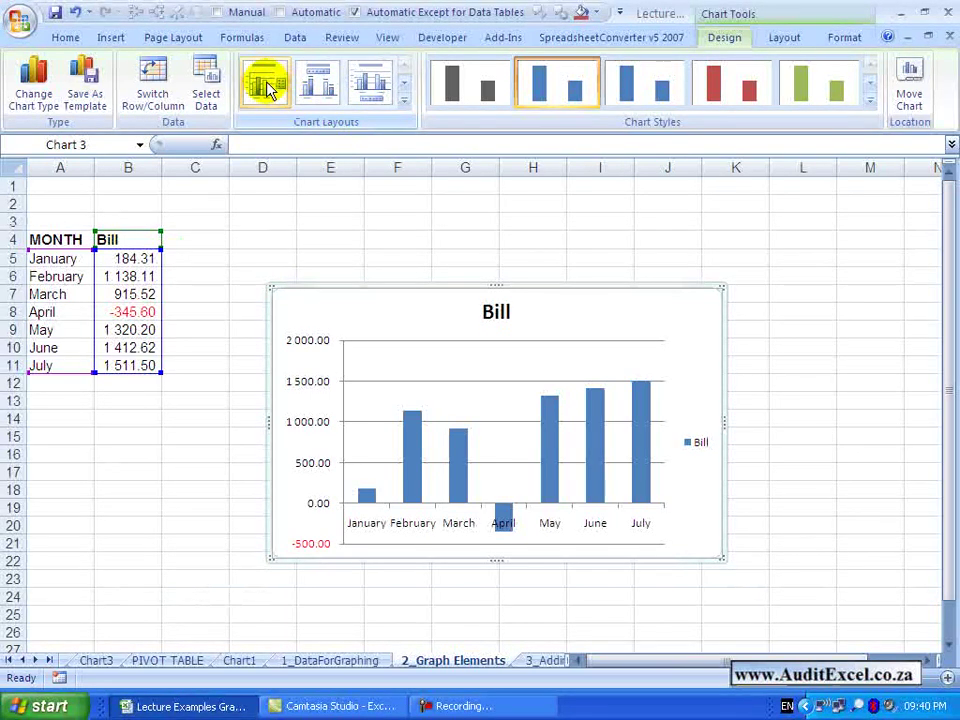
{"action": "left_click", "coordinate": [403, 100]}
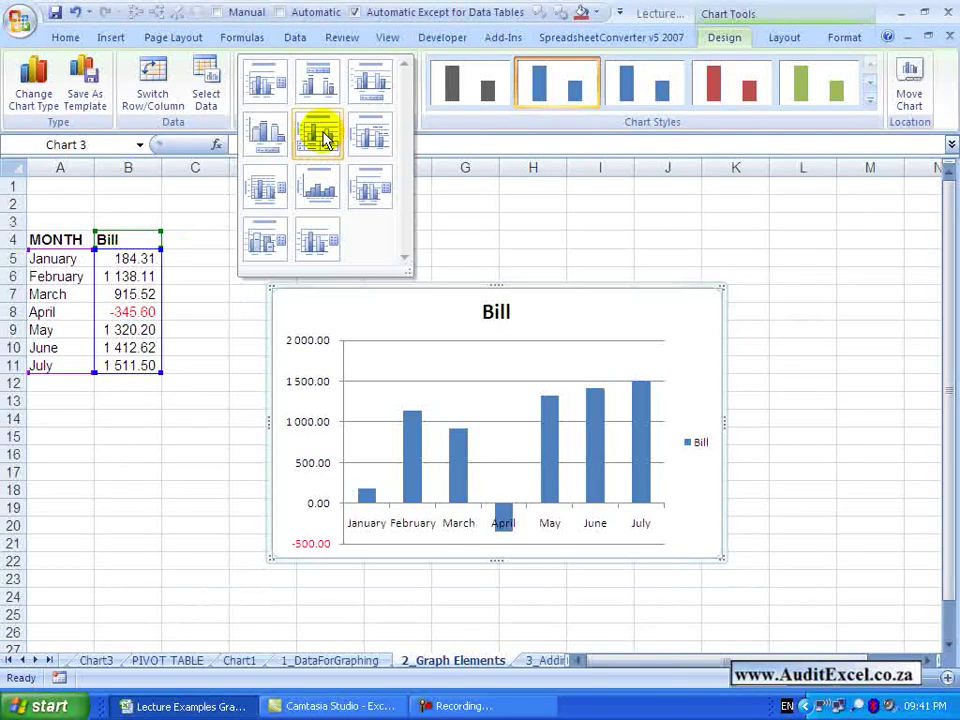
{"action": "left_click", "coordinate": [318, 133]}
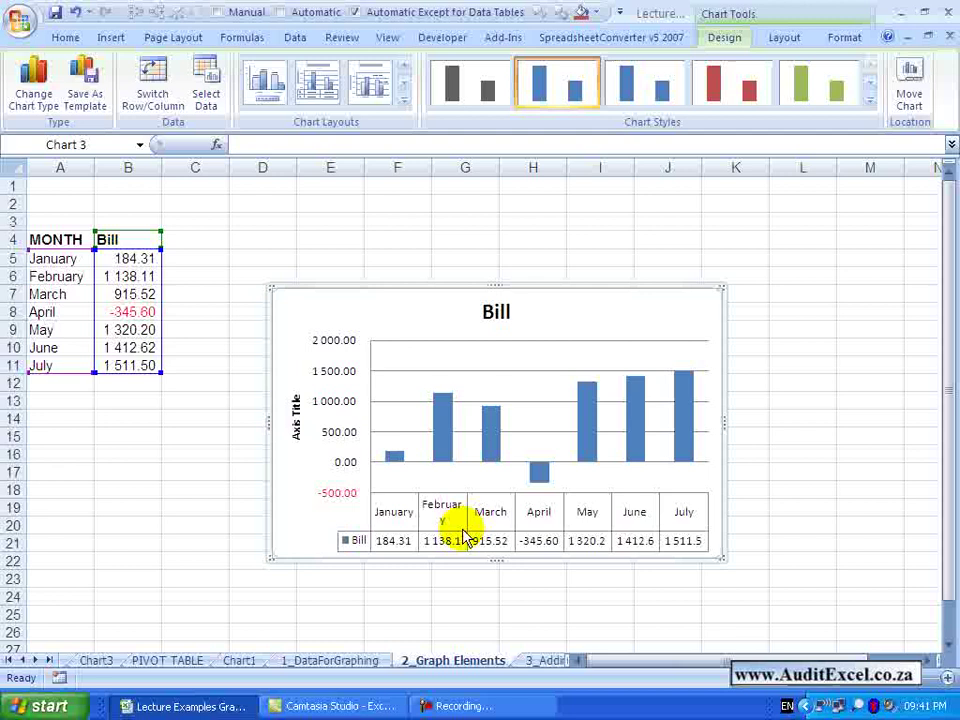
Try a gapless layout with axis titles, then undo back to the original layout
{"action": "left_click", "coordinate": [404, 103]}
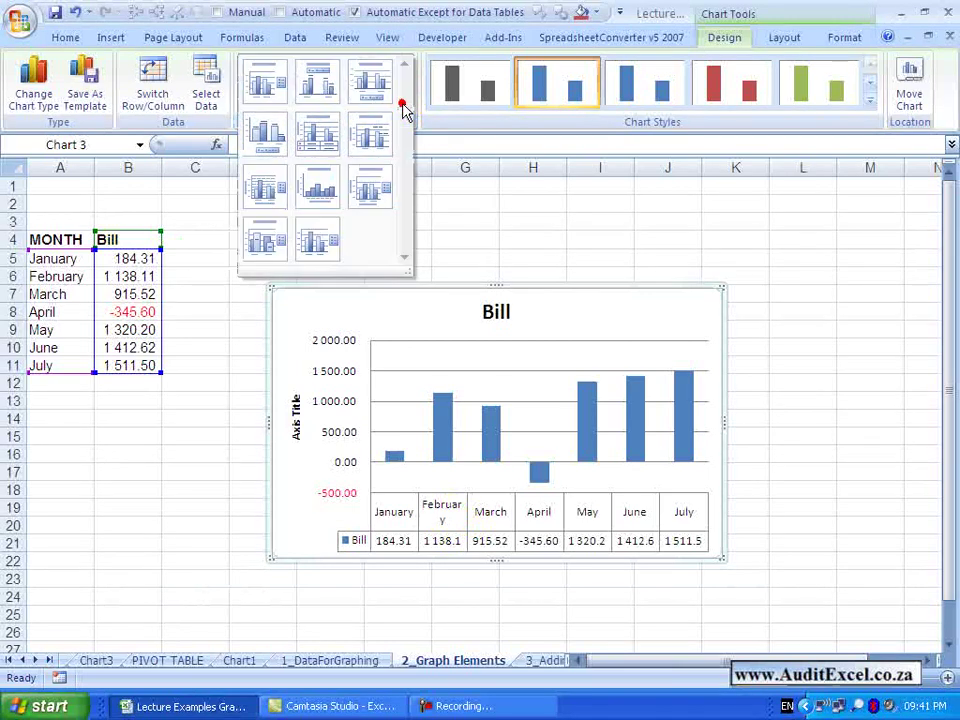
{"action": "left_click", "coordinate": [317, 188]}
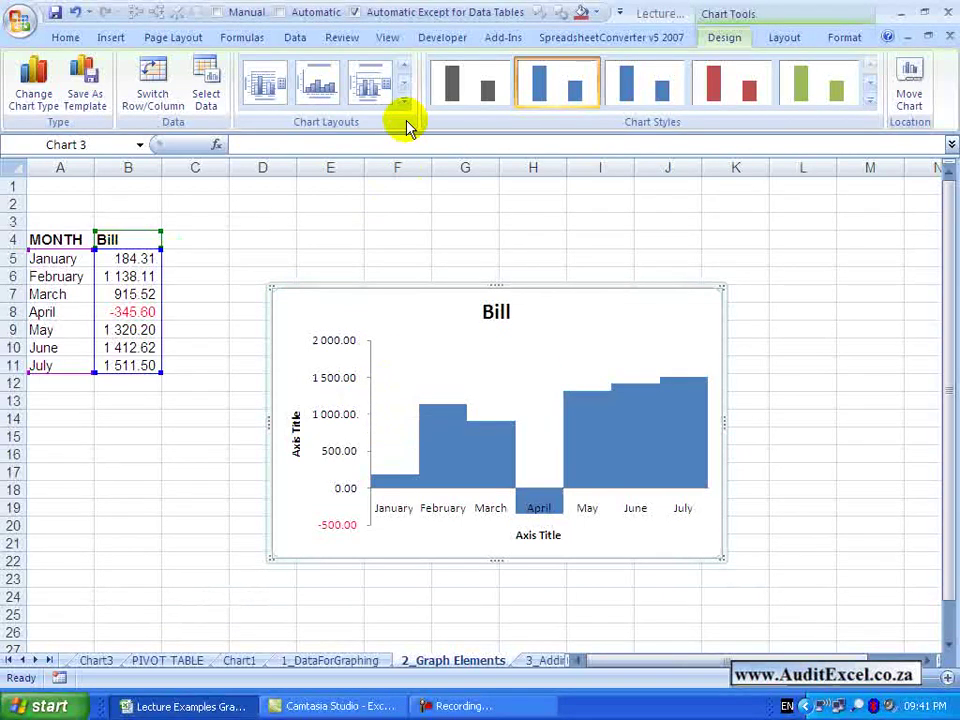
{"action": "left_click", "coordinate": [75, 12]}
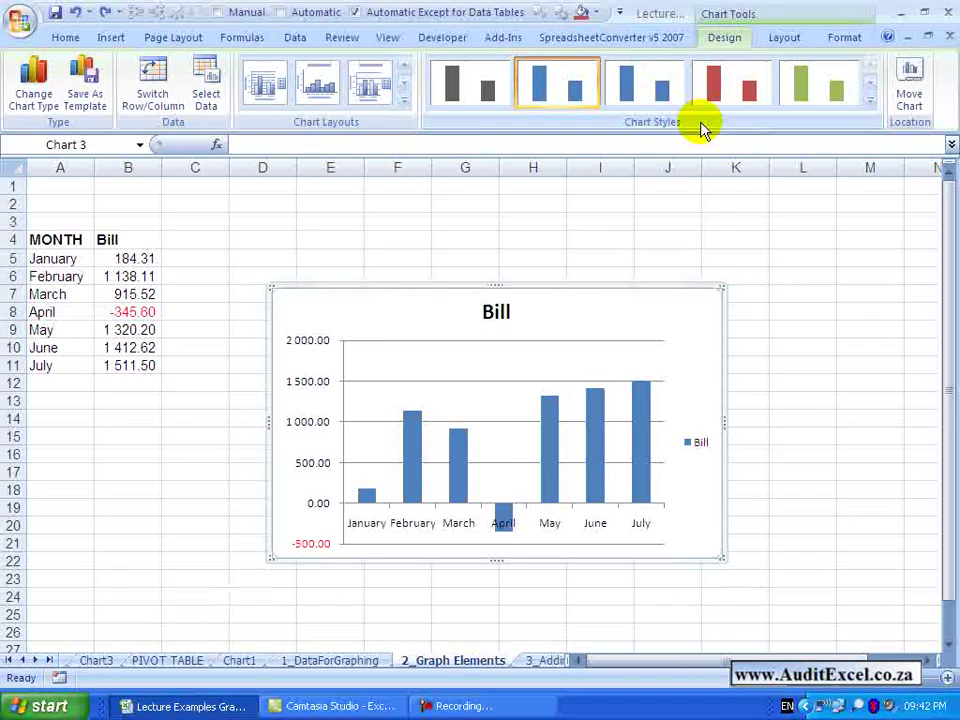
{"action": "left_click", "coordinate": [870, 103]}
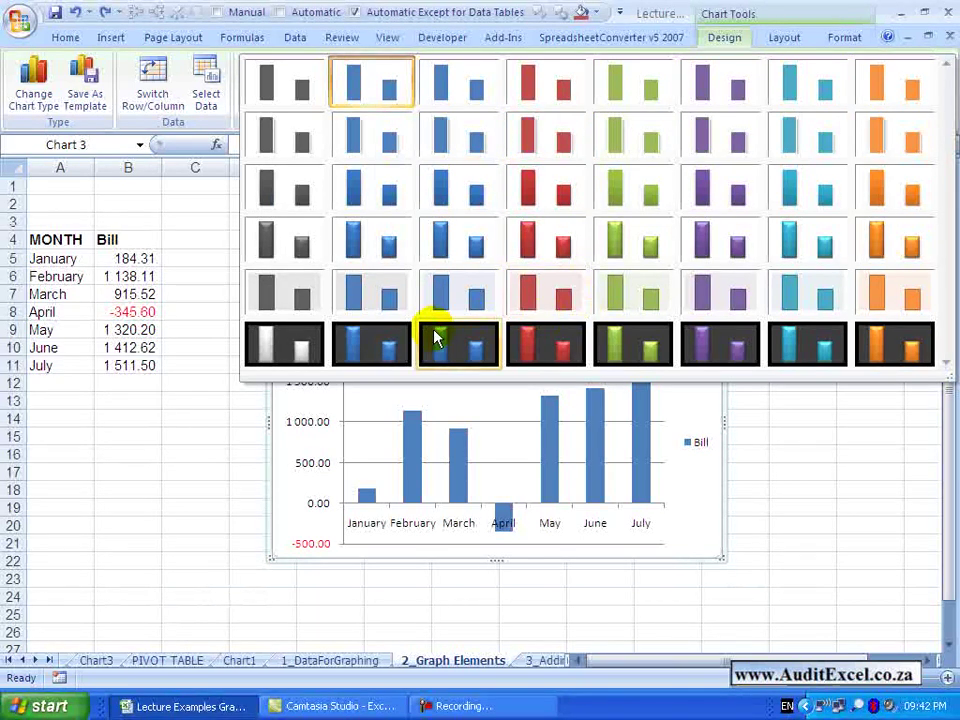
{"action": "left_click", "coordinate": [370, 342]}
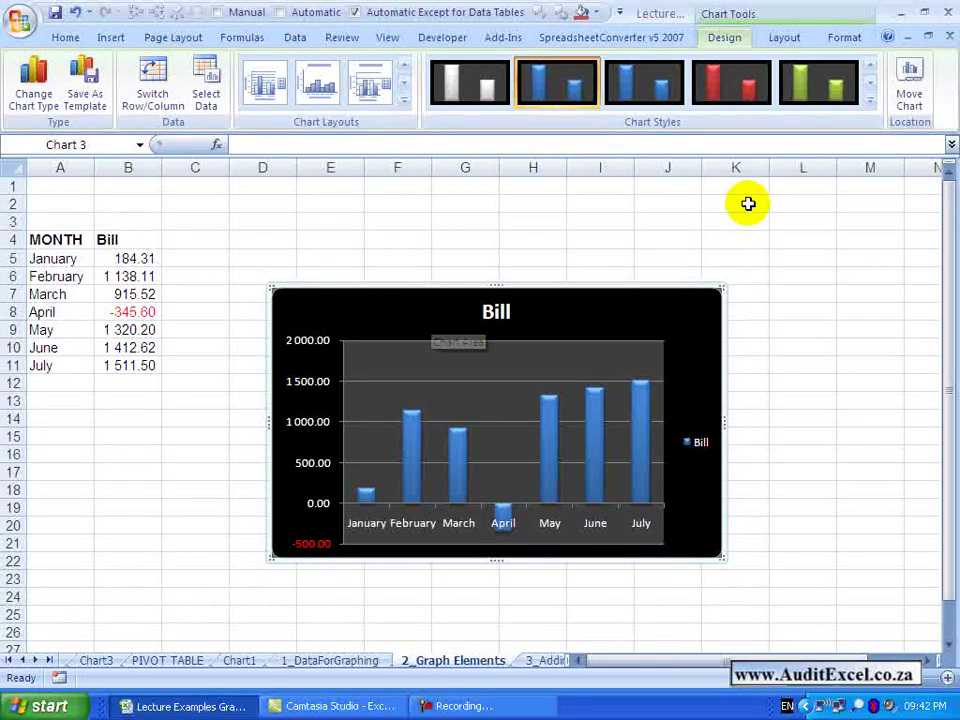
{"action": "left_click", "coordinate": [869, 104]}
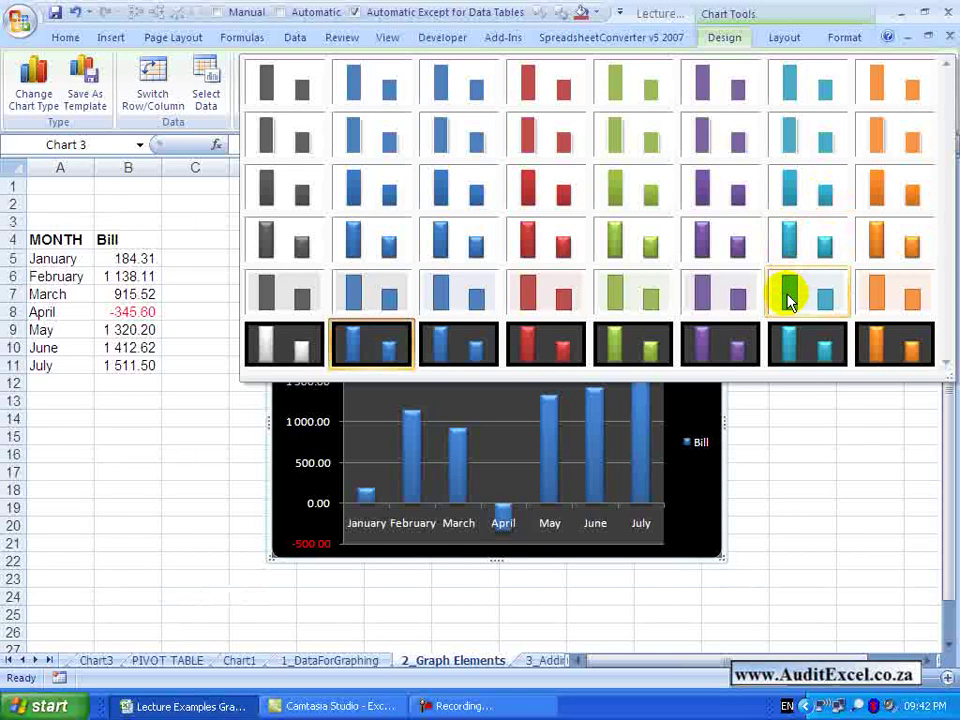
{"action": "left_click", "coordinate": [890, 296]}
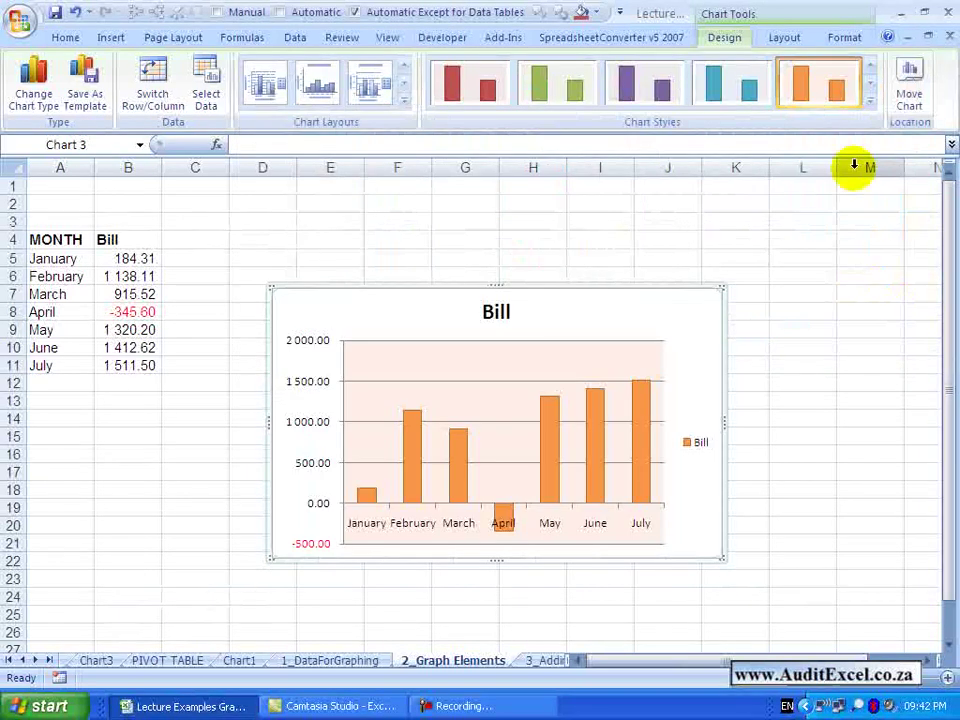
{"action": "left_click", "coordinate": [869, 100]}
{"action": "left_click", "coordinate": [893, 176]}
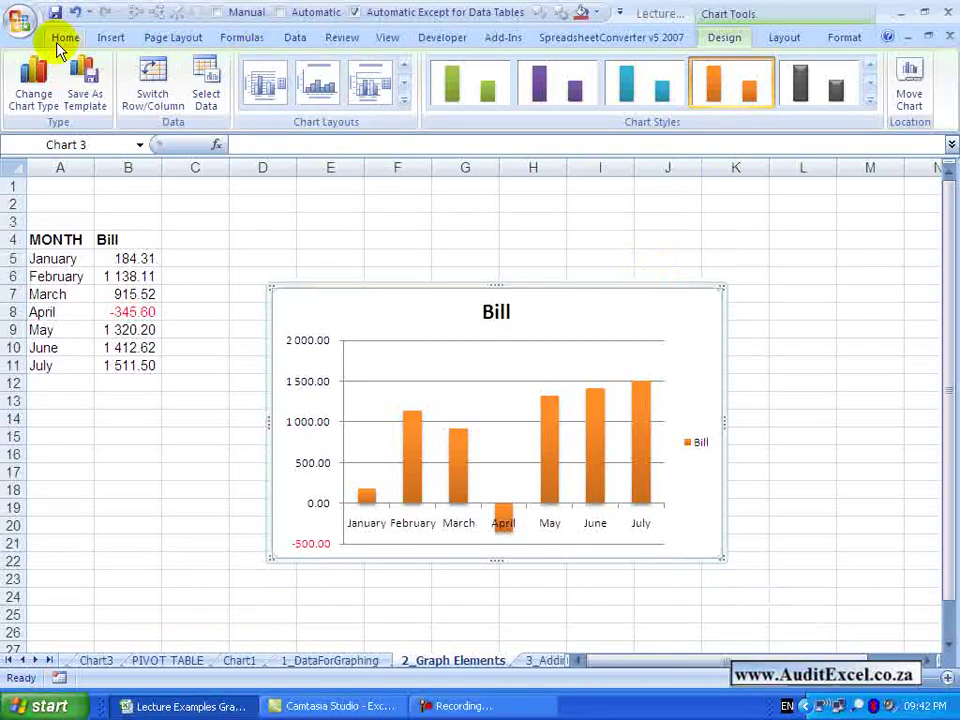
{"action": "left_click", "coordinate": [73, 14]}
{"action": "left_click", "coordinate": [73, 14]}
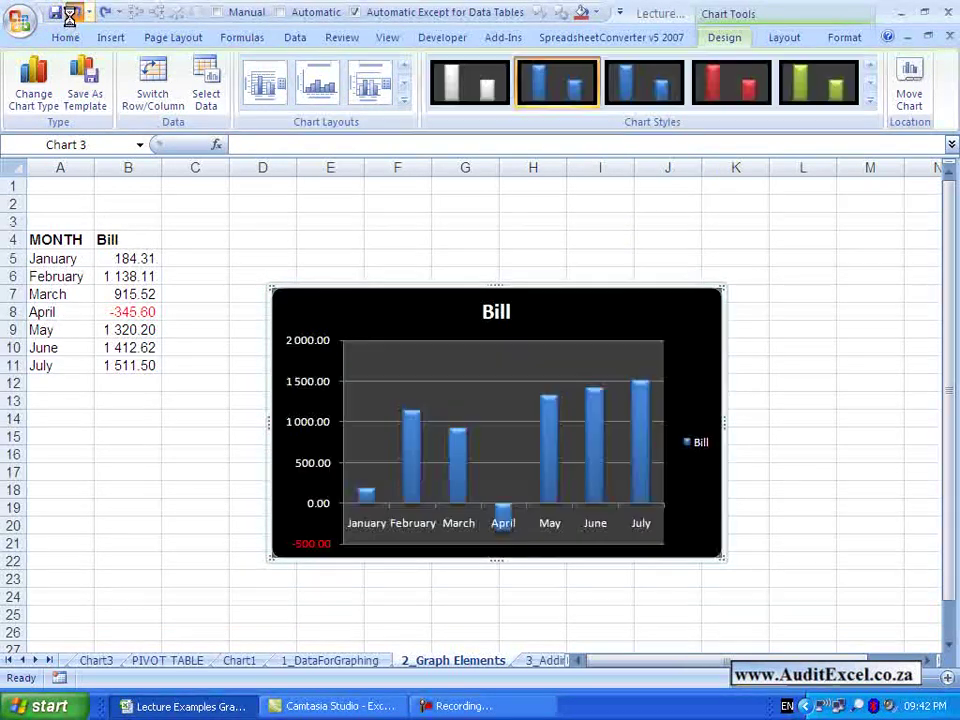
{"action": "left_click", "coordinate": [447, 216]}
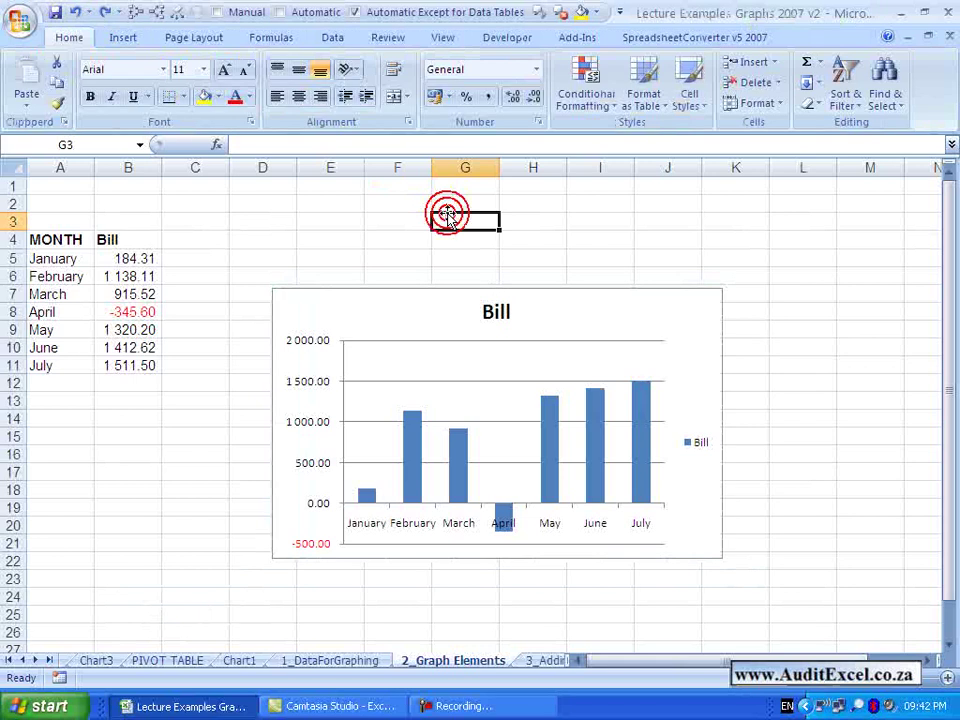
Move the Bill chart onto a new chart sheet named Chart2
{"action": "key", "text": "ctrl+z"}
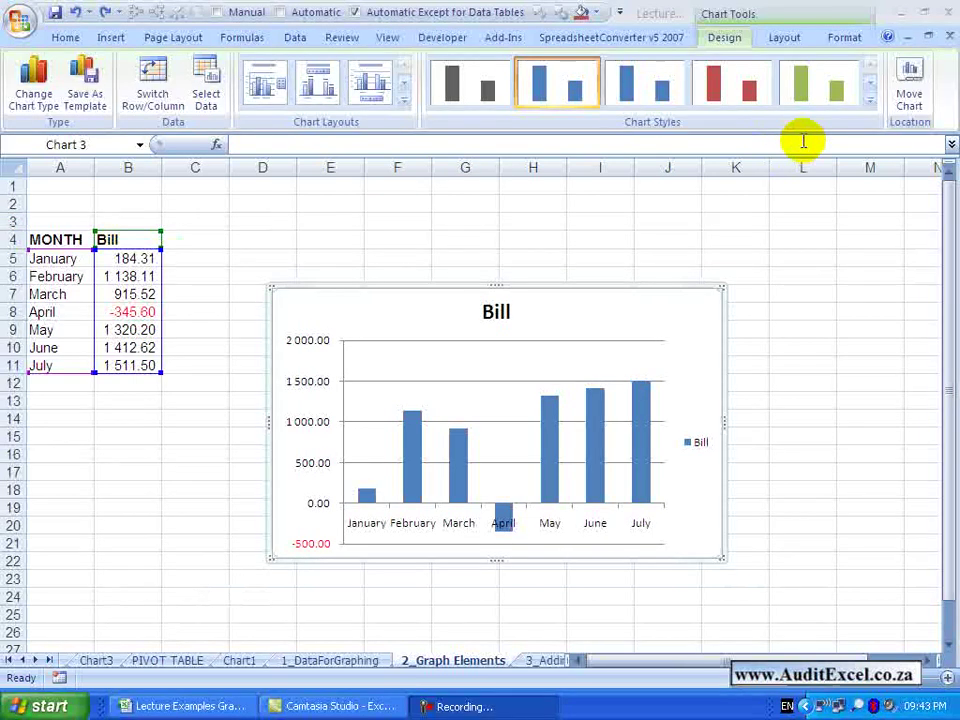
{"action": "left_click", "coordinate": [892, 116]}
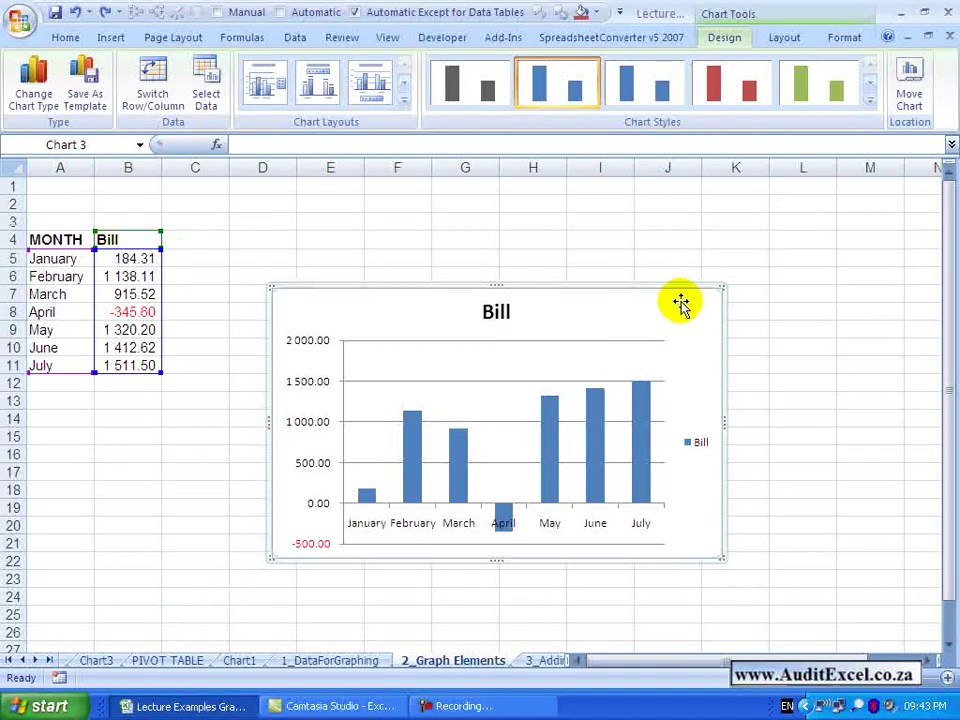
{"action": "left_click", "coordinate": [912, 88]}
{"action": "left_click_drag", "start_coordinate": [574, 212], "coordinate": [619, 125]}
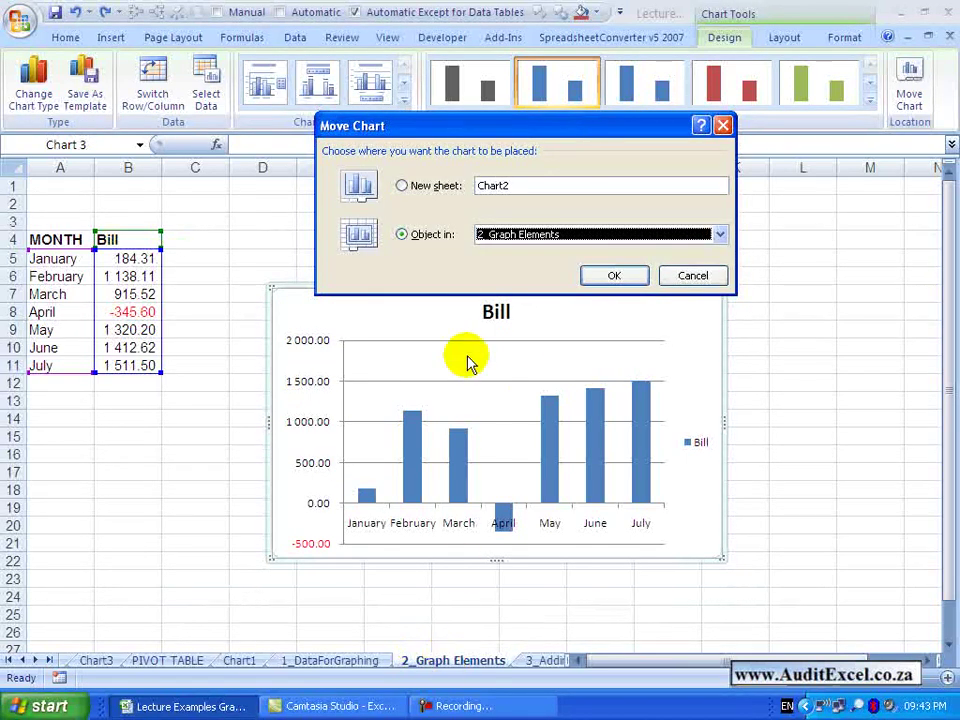
{"action": "left_click", "coordinate": [719, 238]}
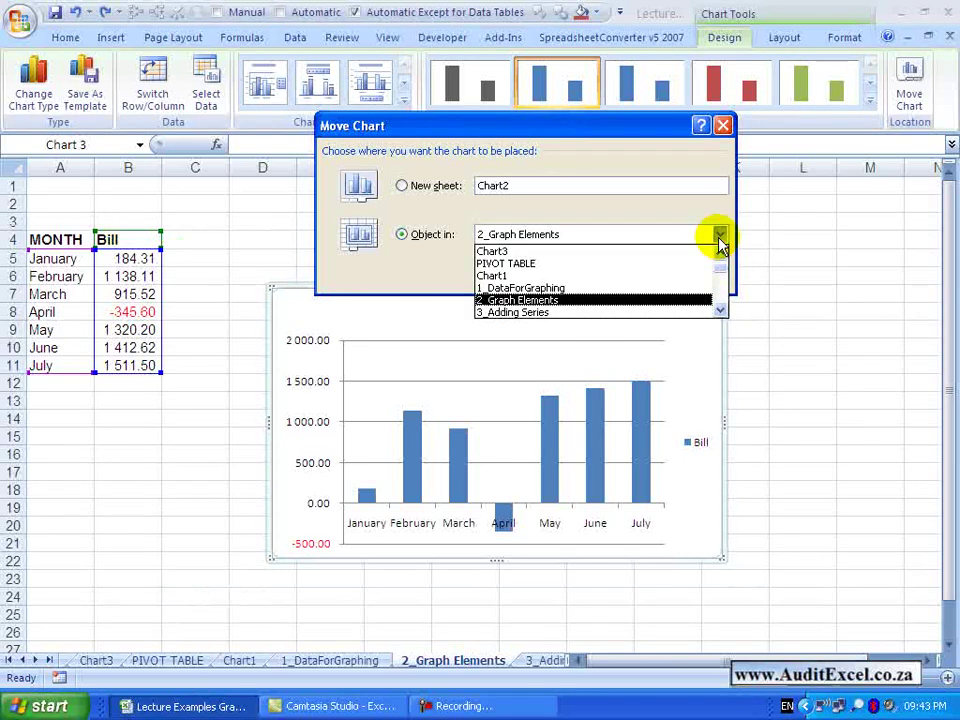
{"action": "left_click", "coordinate": [719, 238]}
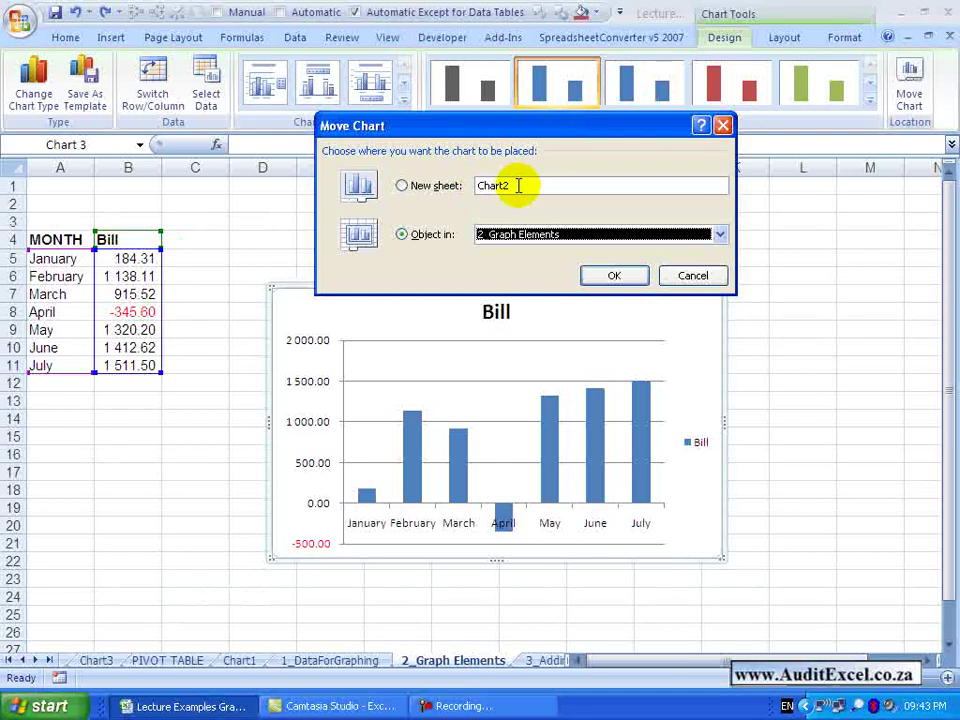
{"action": "left_click", "coordinate": [403, 188]}
{"action": "left_click", "coordinate": [598, 278]}
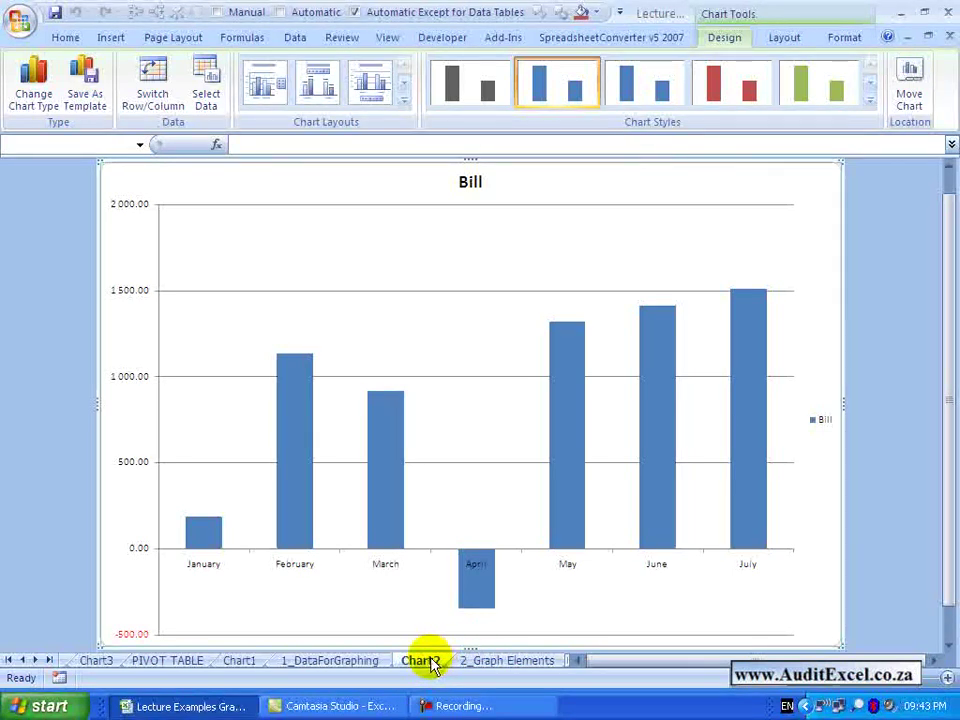
Move the Bill chart back as an object on the 2_Graph Elements sheet
{"action": "right_click", "coordinate": [783, 191]}
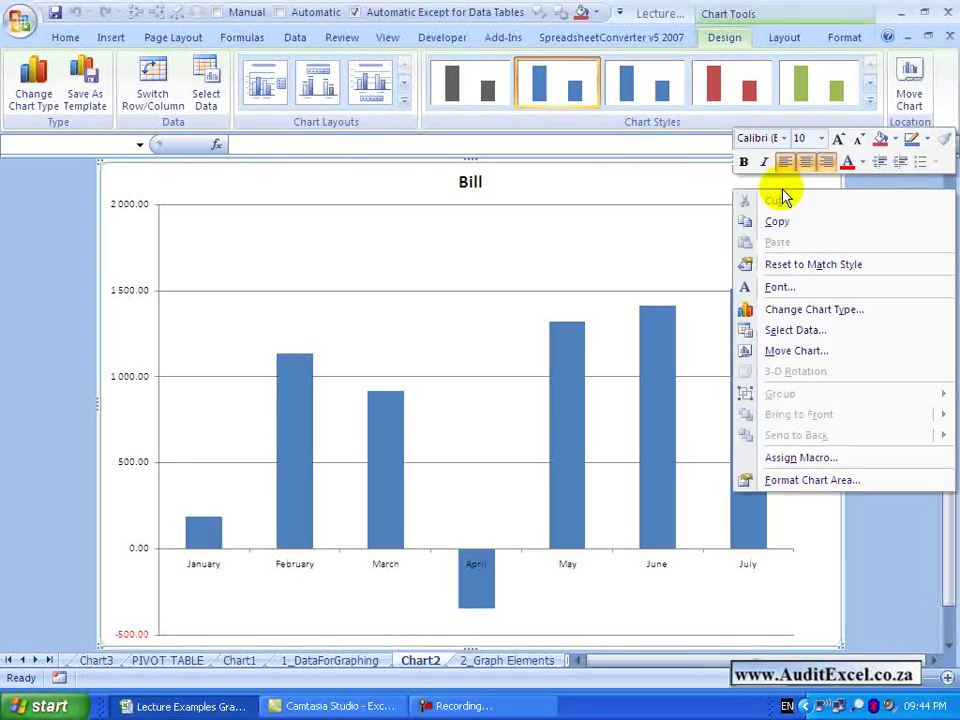
{"action": "left_click", "coordinate": [910, 95]}
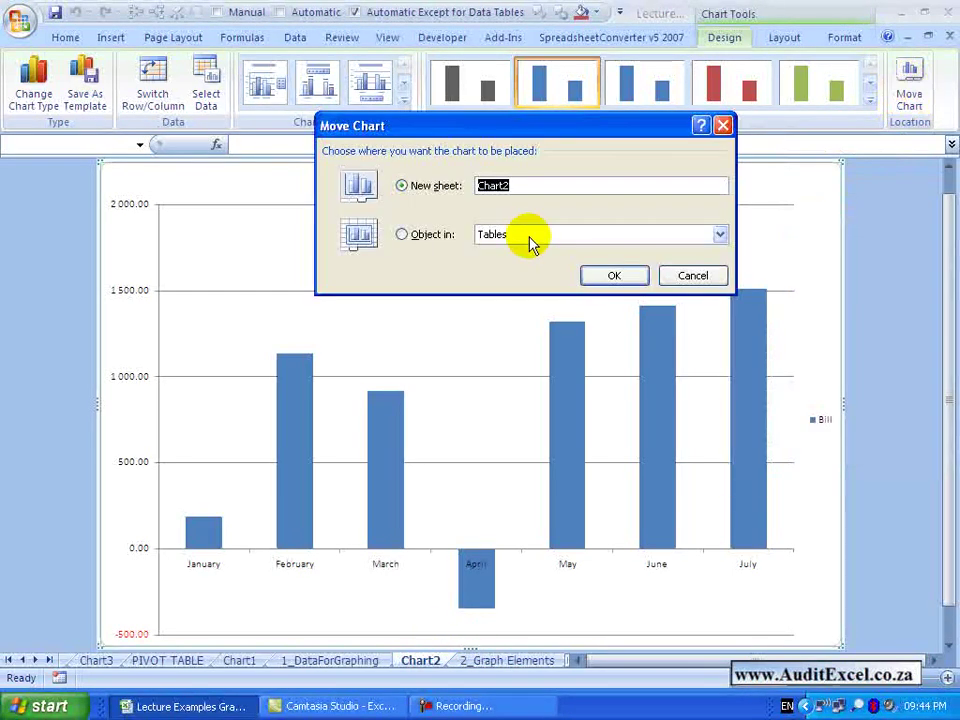
{"action": "left_click", "coordinate": [443, 236]}
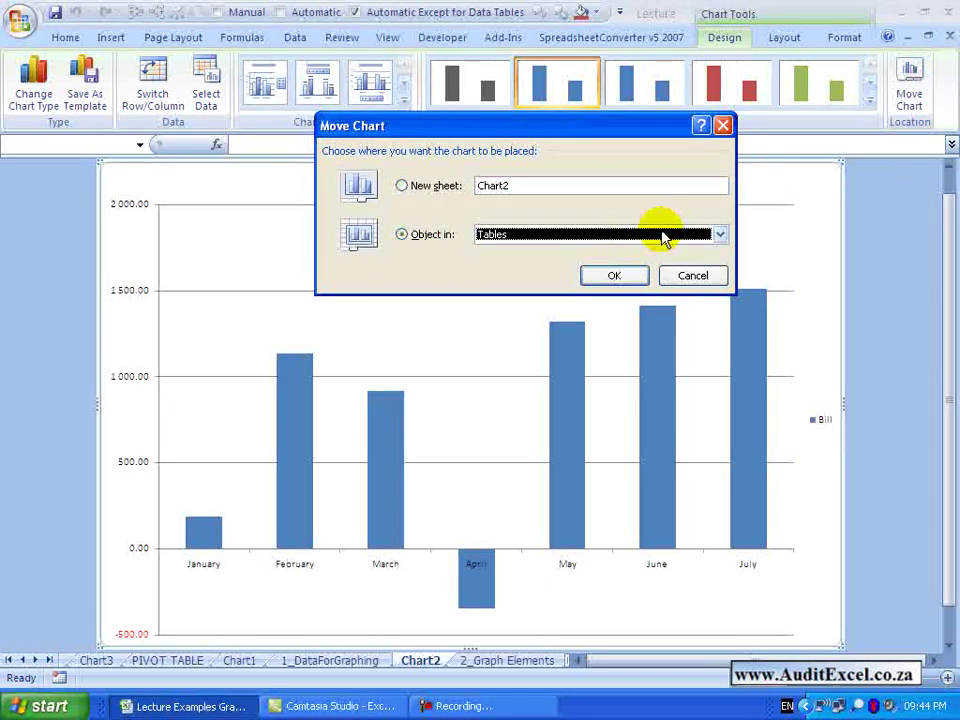
{"action": "left_click", "coordinate": [718, 233]}
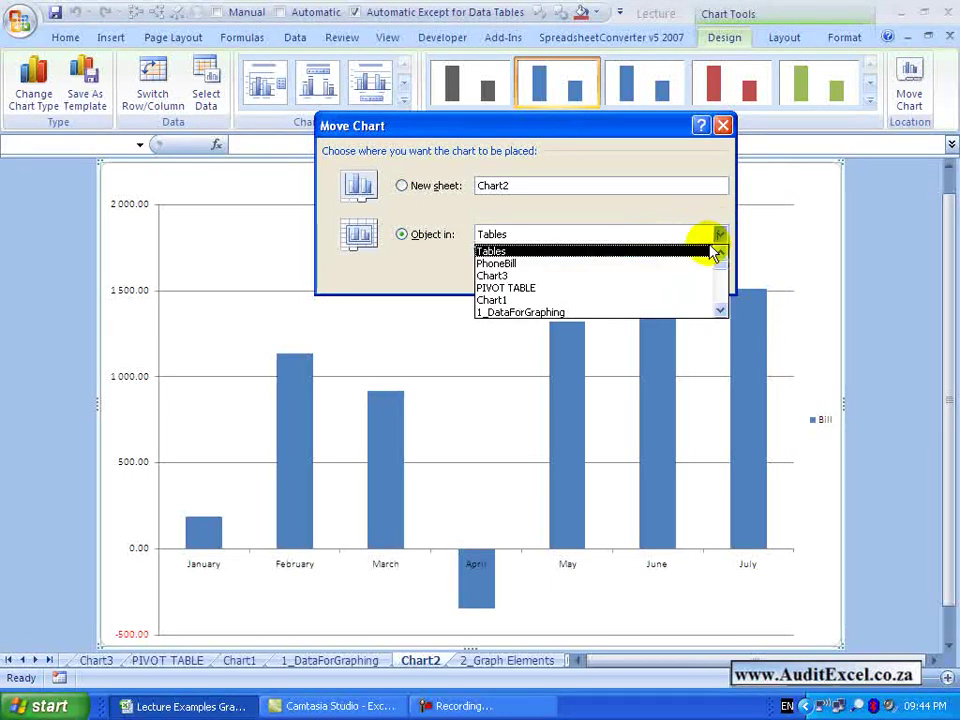
{"action": "left_click", "coordinate": [720, 311]}
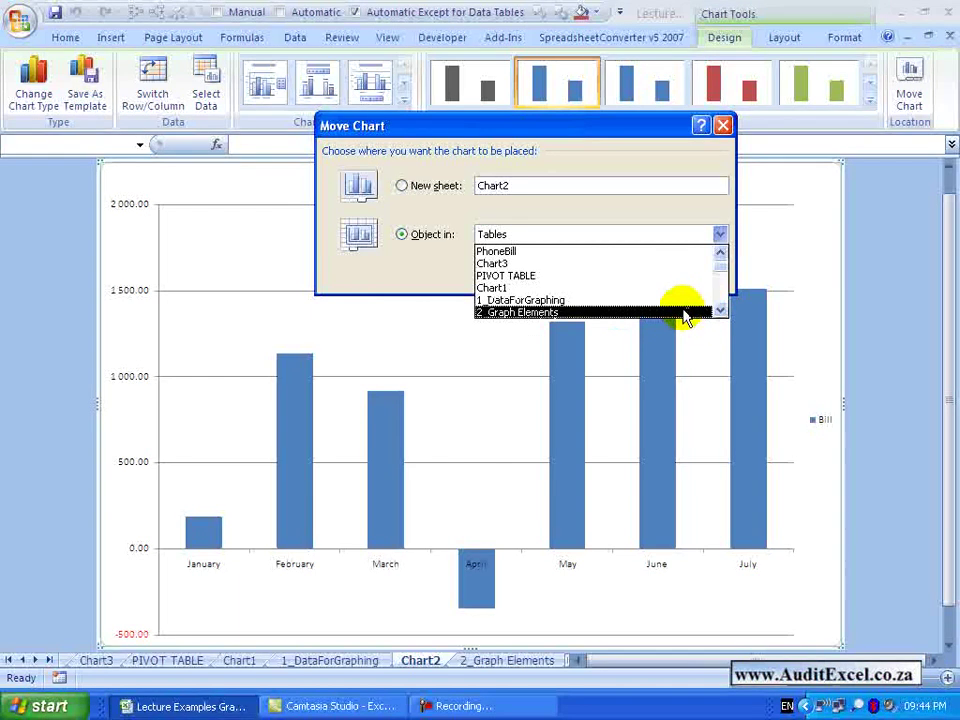
{"action": "left_click", "coordinate": [682, 313]}
{"action": "left_click", "coordinate": [637, 280]}
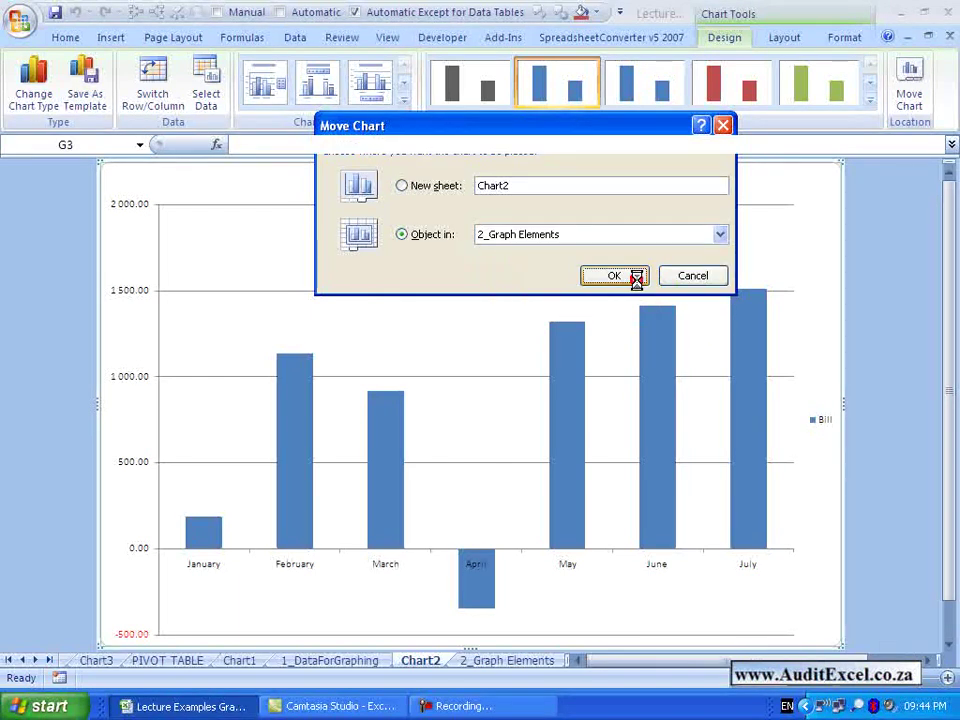